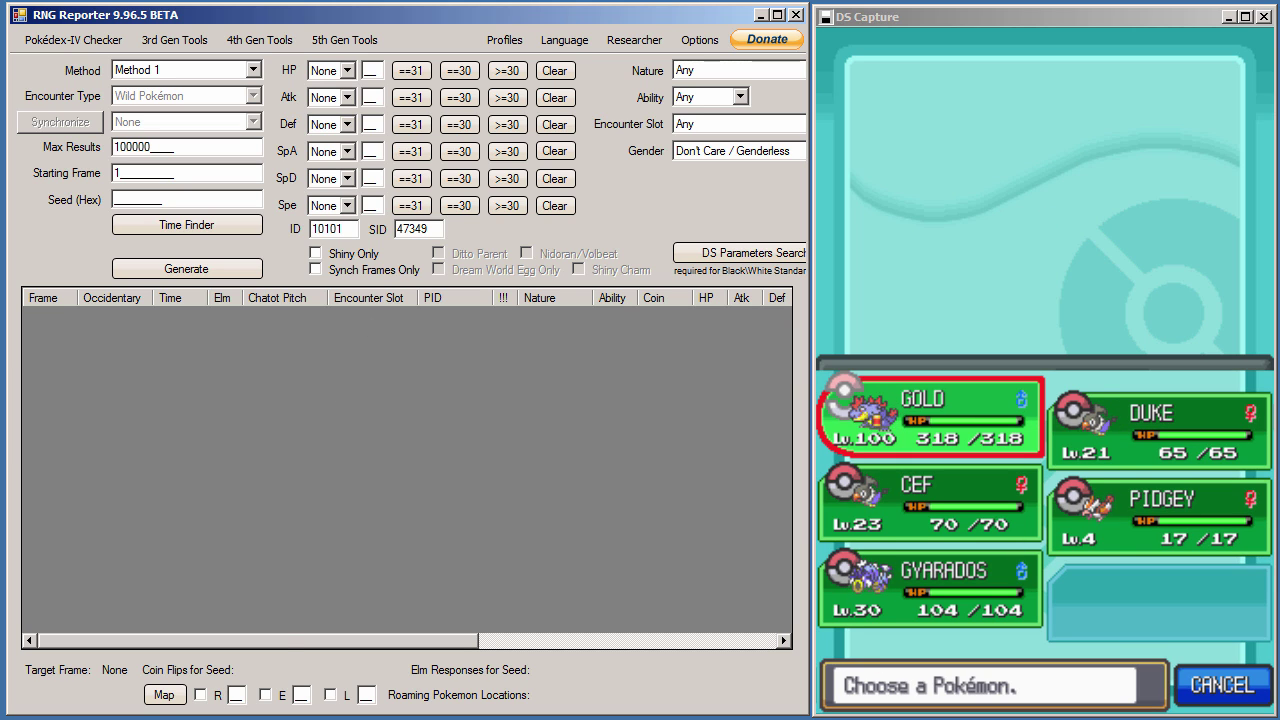
key("alt+Tab")
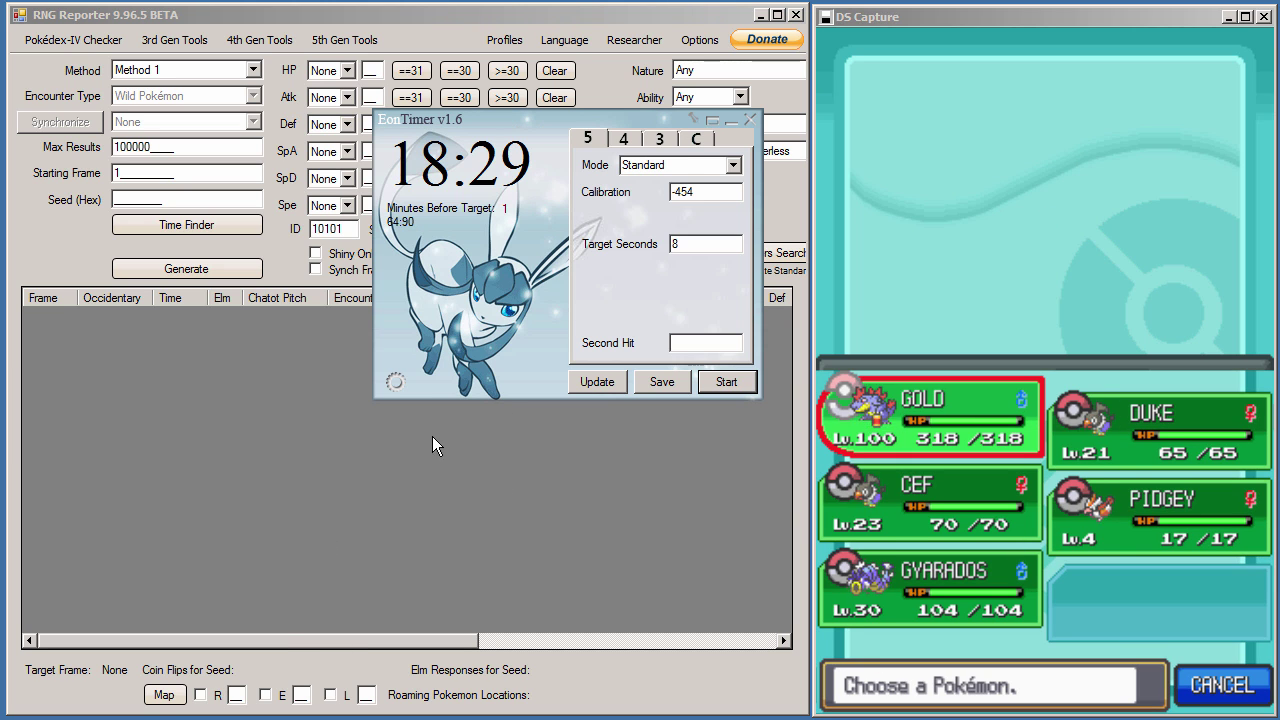
left_click(357, 577)
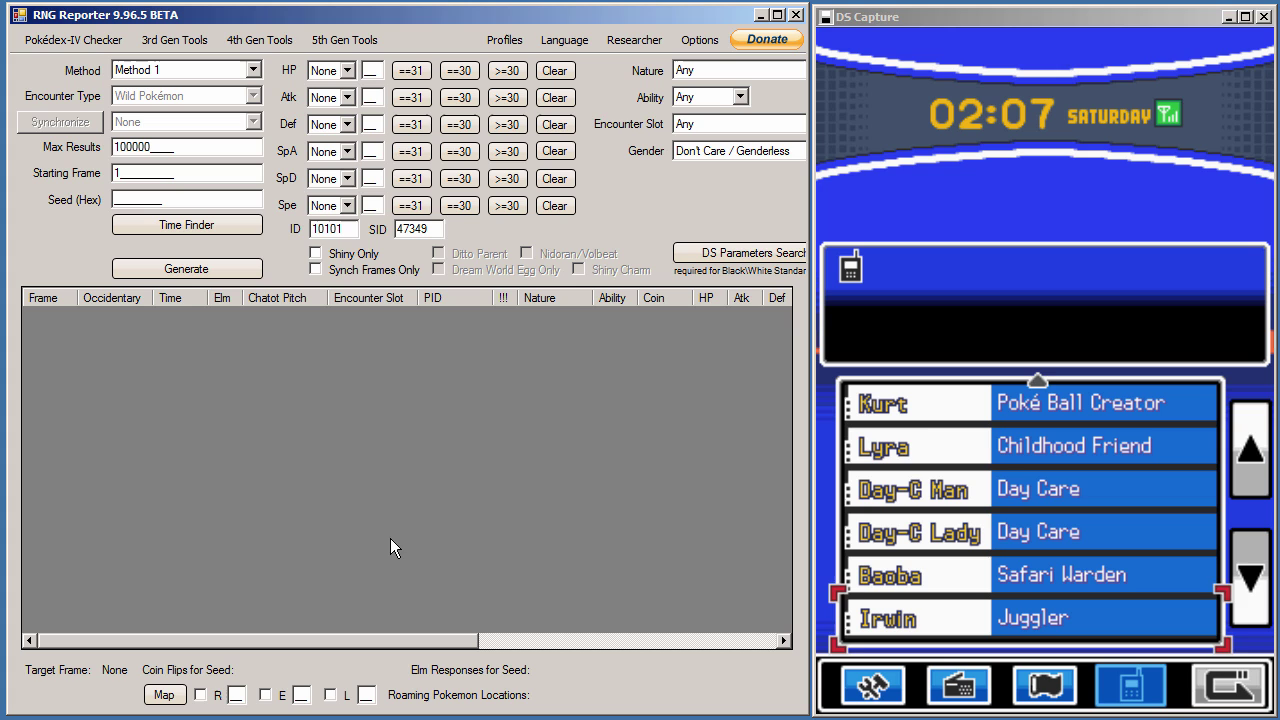
- Open the 4th-generation Seed to Time tool and choose HGSS as the game version
left_click(264, 48)
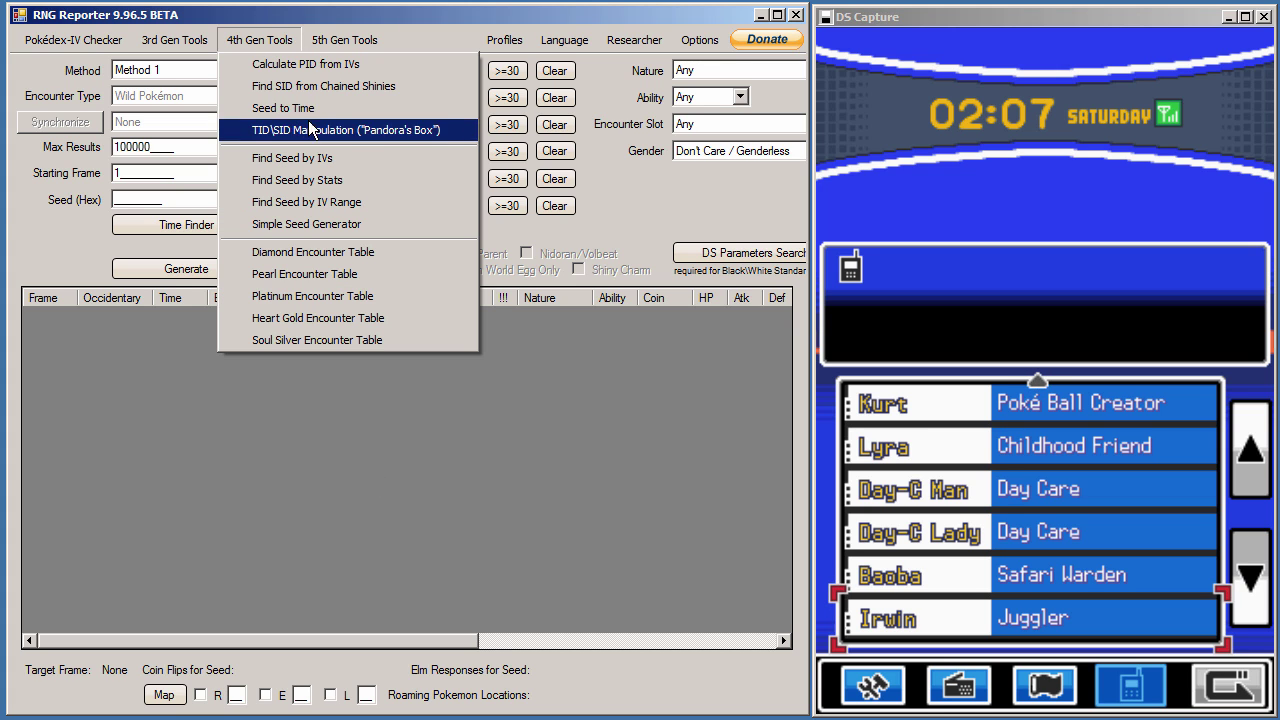
left_click(285, 109)
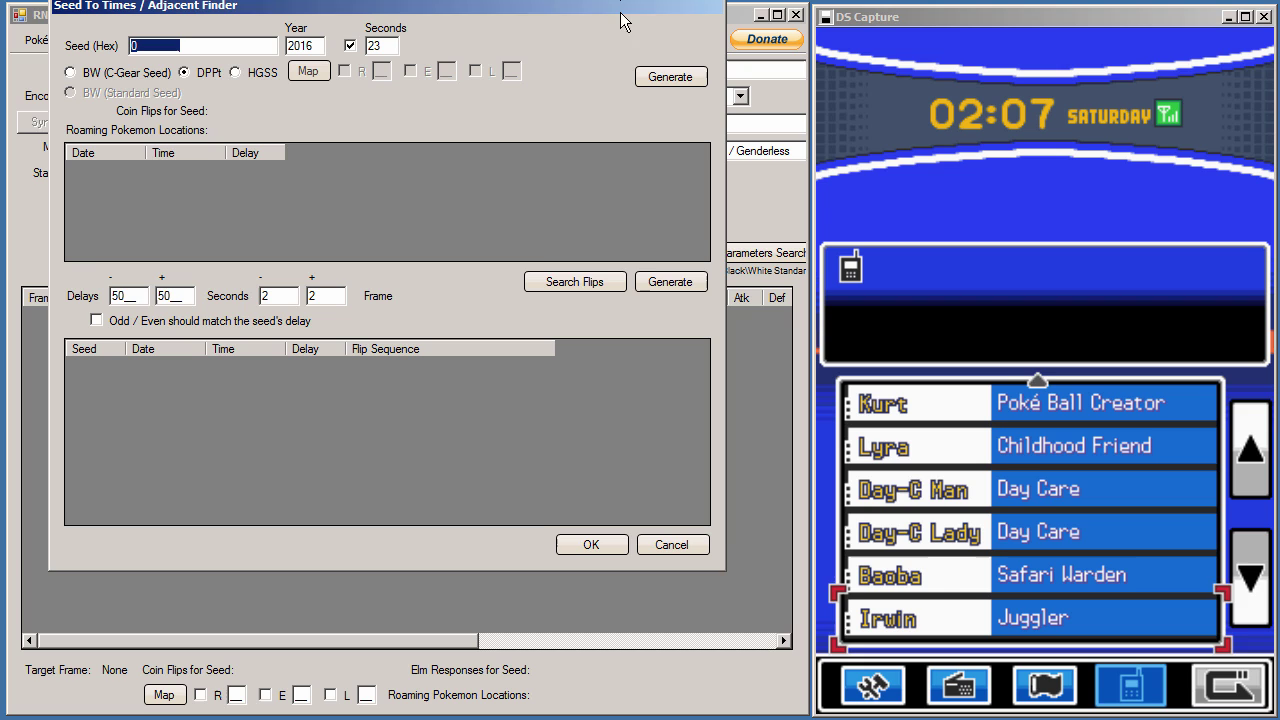
left_click(262, 78)
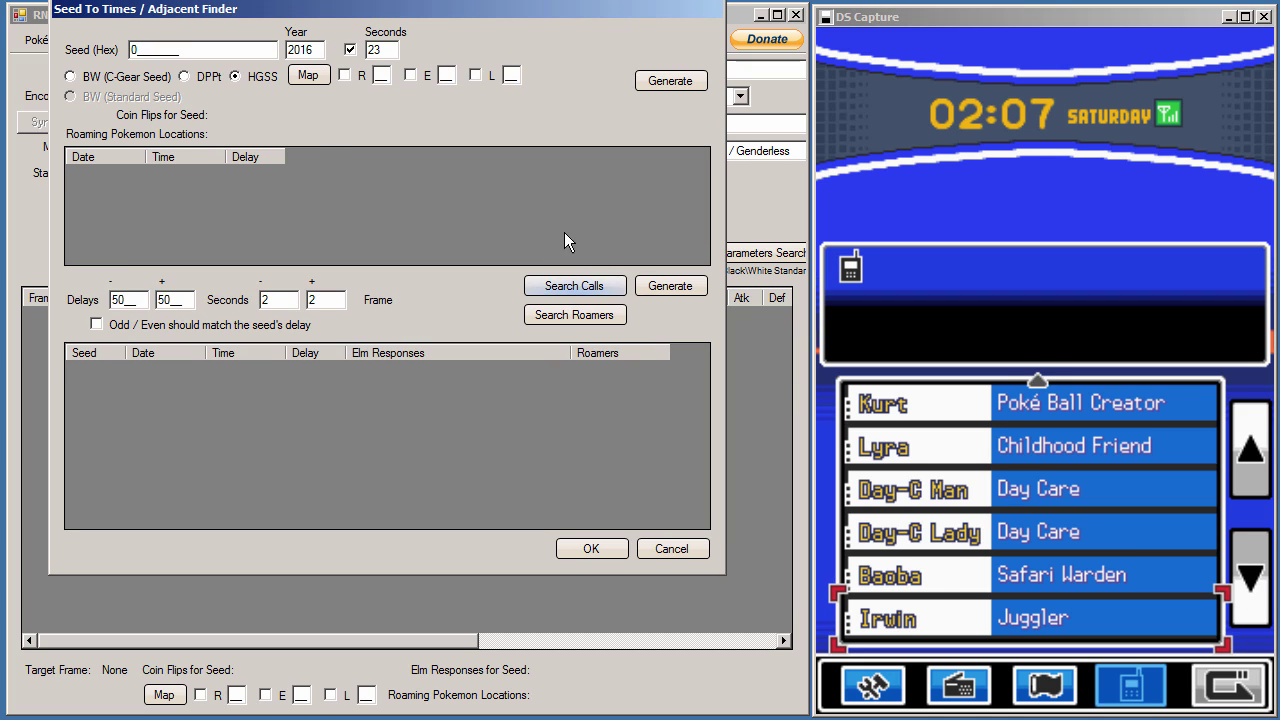
- Replace the hex seed with DE010DDF and generate its matching dates, times and delays for 2016
right_click(252, 55)
left_click(238, 60)
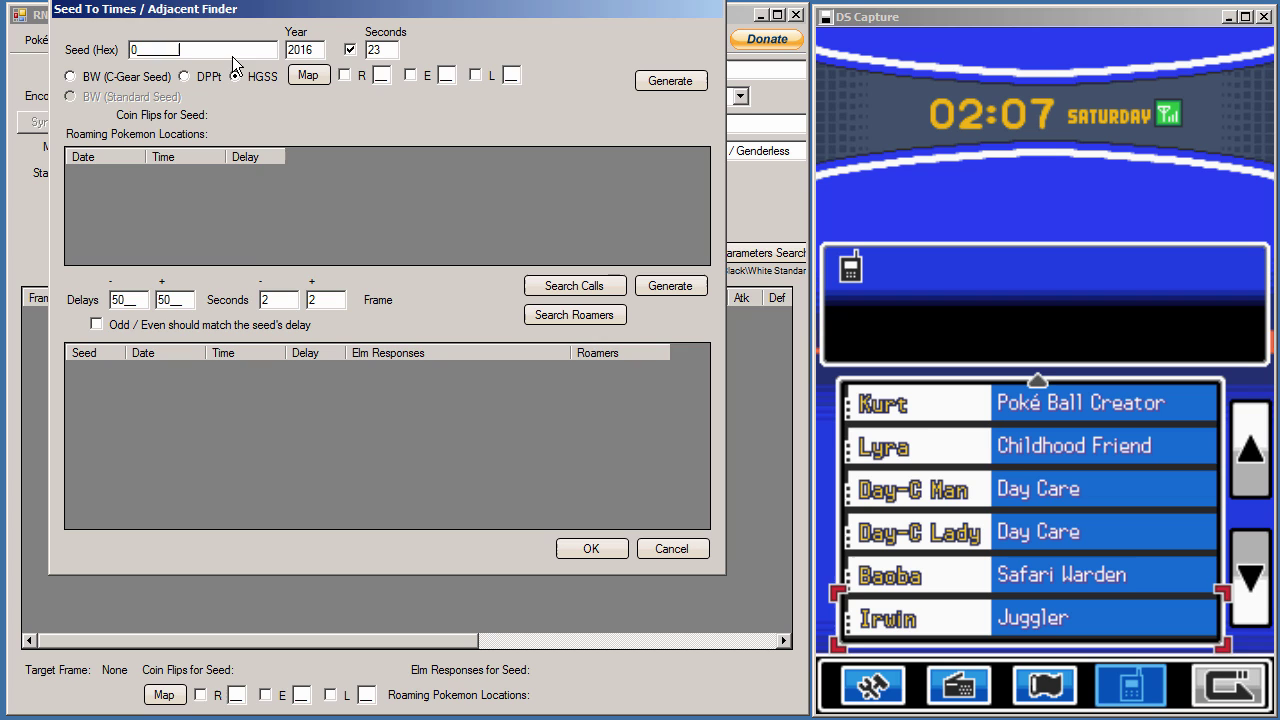
right_click(234, 53)
left_click(234, 55)
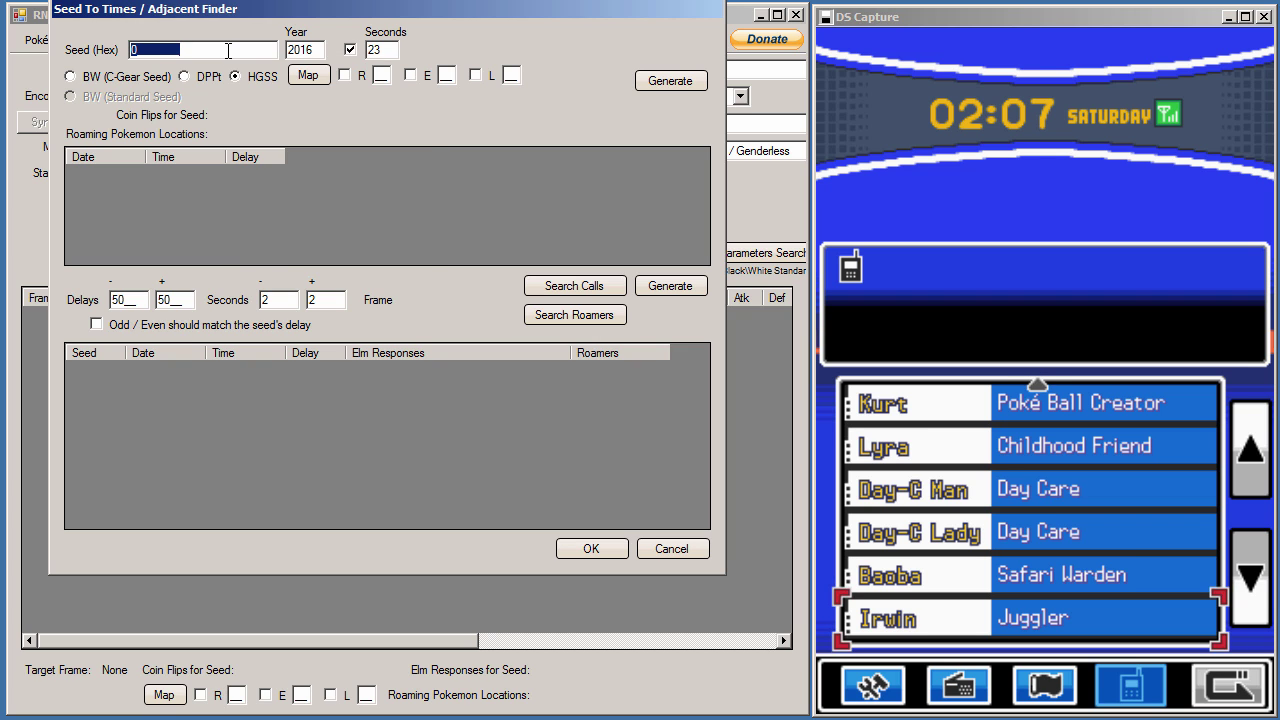
right_click(234, 55)
left_click(264, 123)
left_click(656, 82)
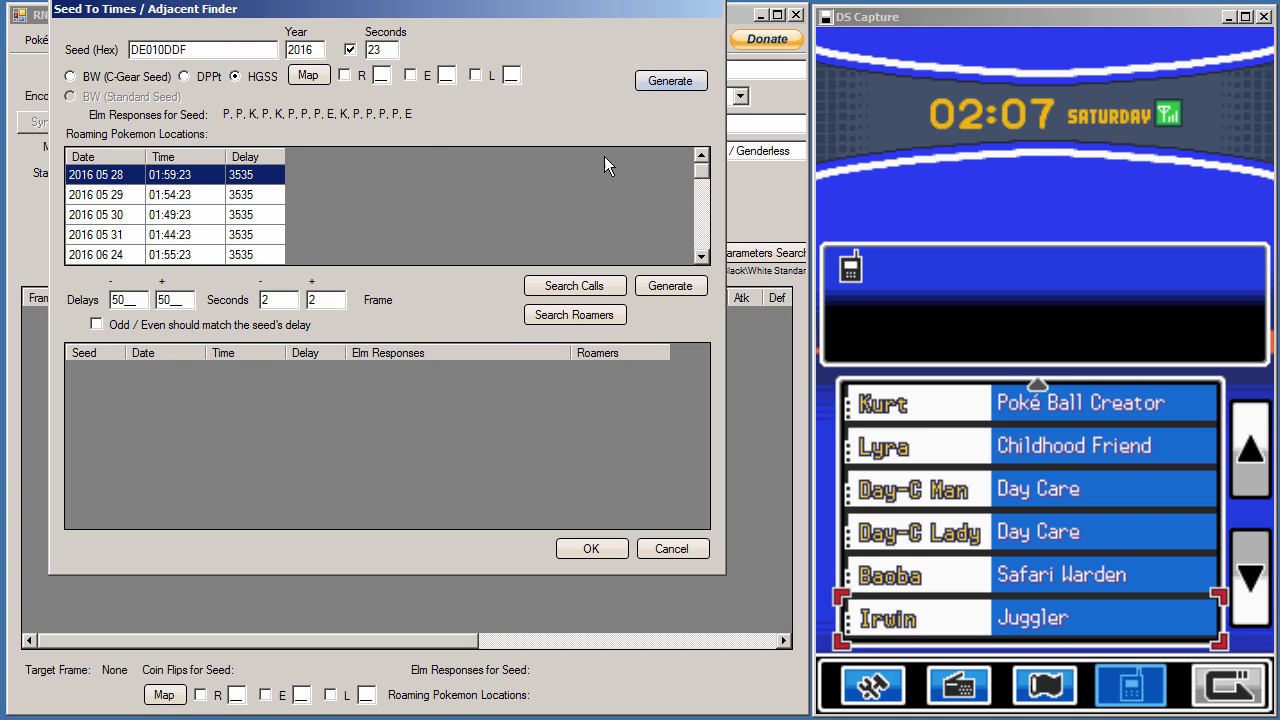
- Search adjacent seeds by Irwin's call responses K, E, P, E, K, E, P, E, E, K, P, E, K, E, and close both seed dialogs
left_click(606, 286)
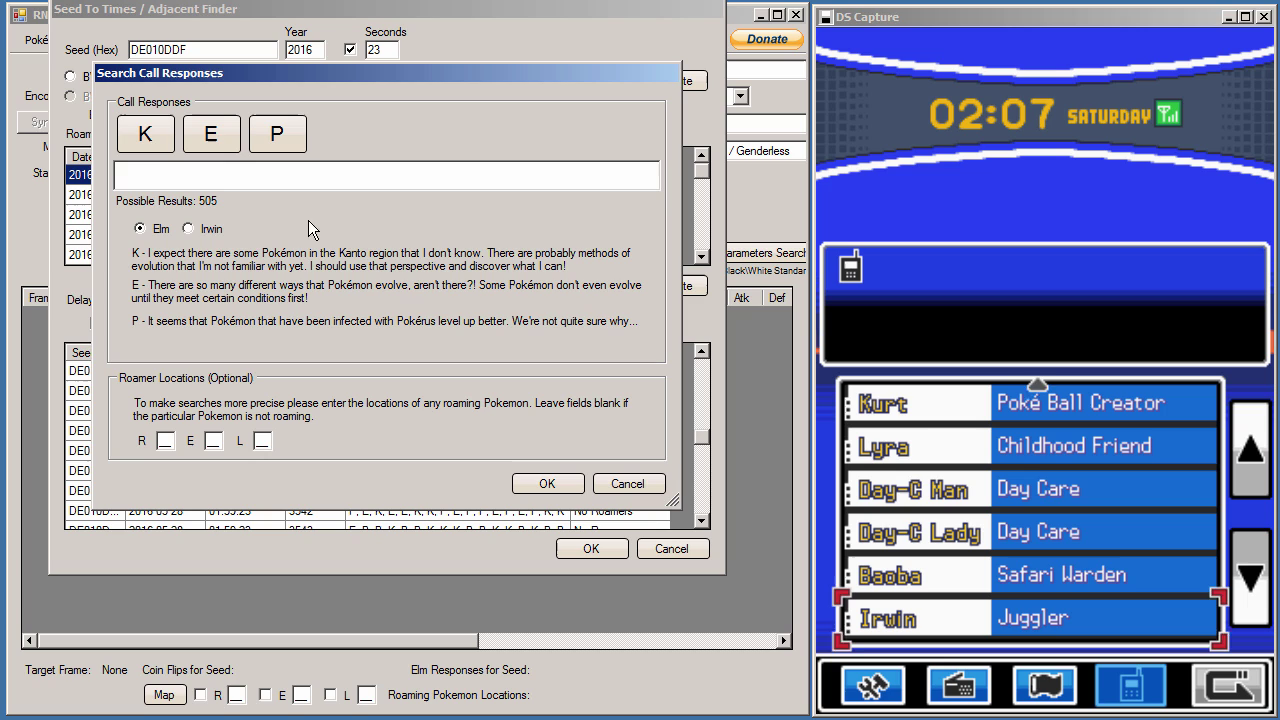
left_click(203, 231)
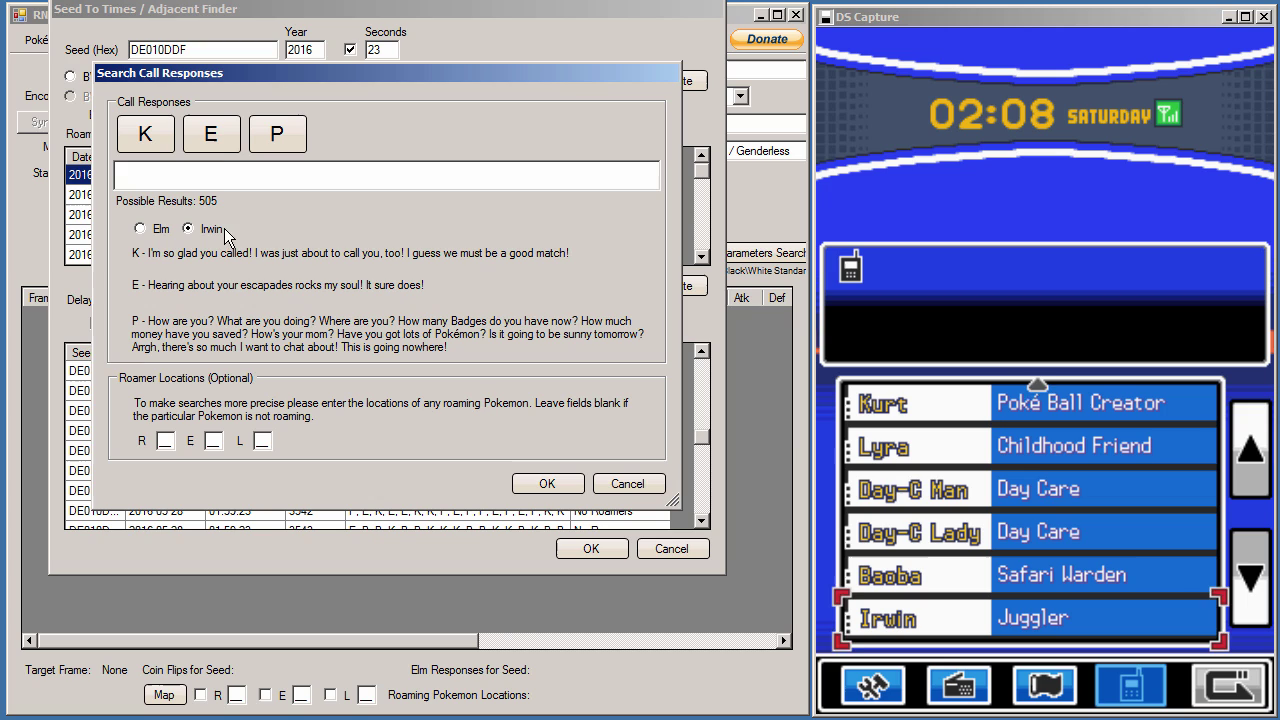
left_click(147, 138)
left_click(210, 138)
left_click(277, 138)
left_click(210, 138)
left_click(147, 138)
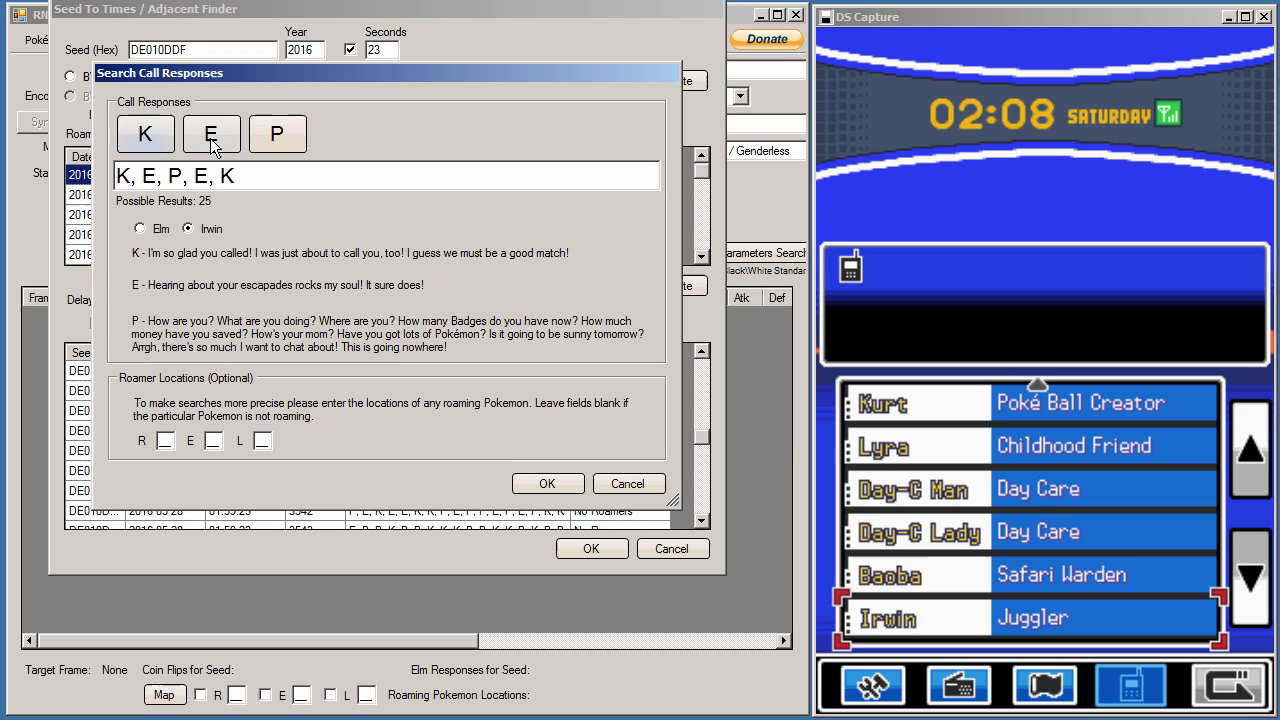
left_click(210, 138)
left_click(277, 138)
left_click(210, 138)
left_click(210, 138)
left_click(147, 138)
left_click(277, 138)
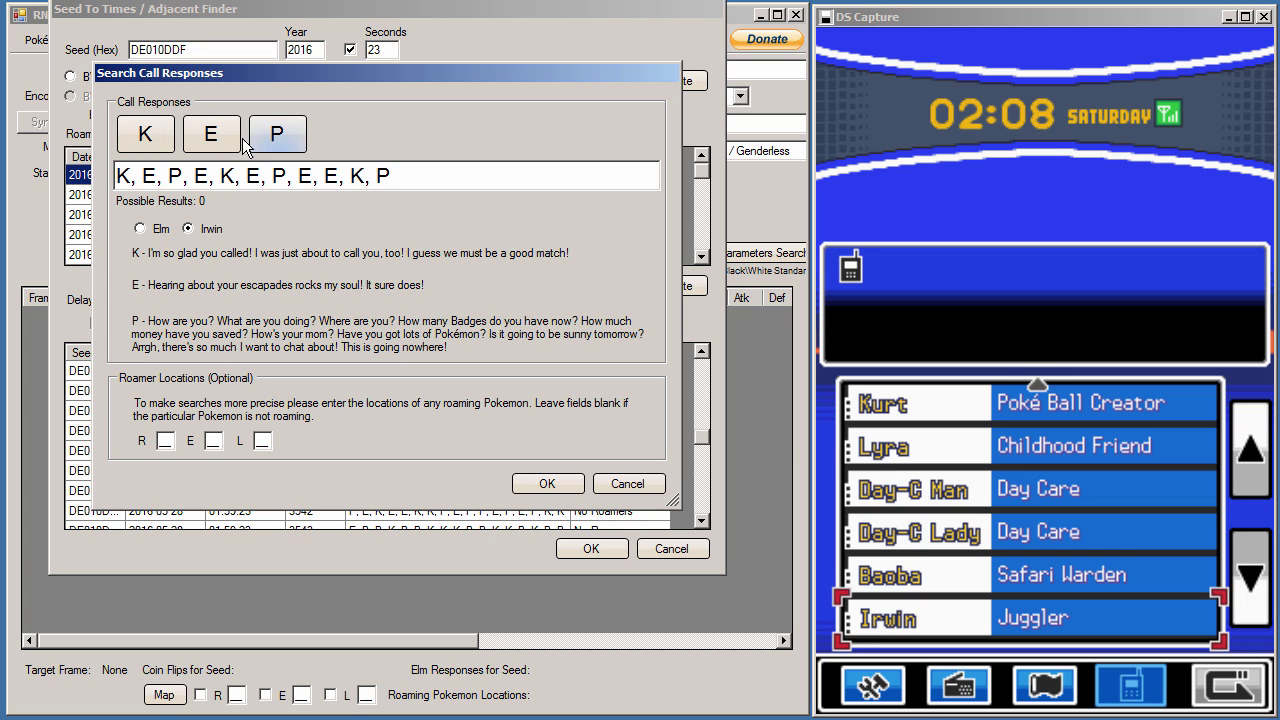
left_click(210, 138)
left_click(147, 138)
left_click(210, 138)
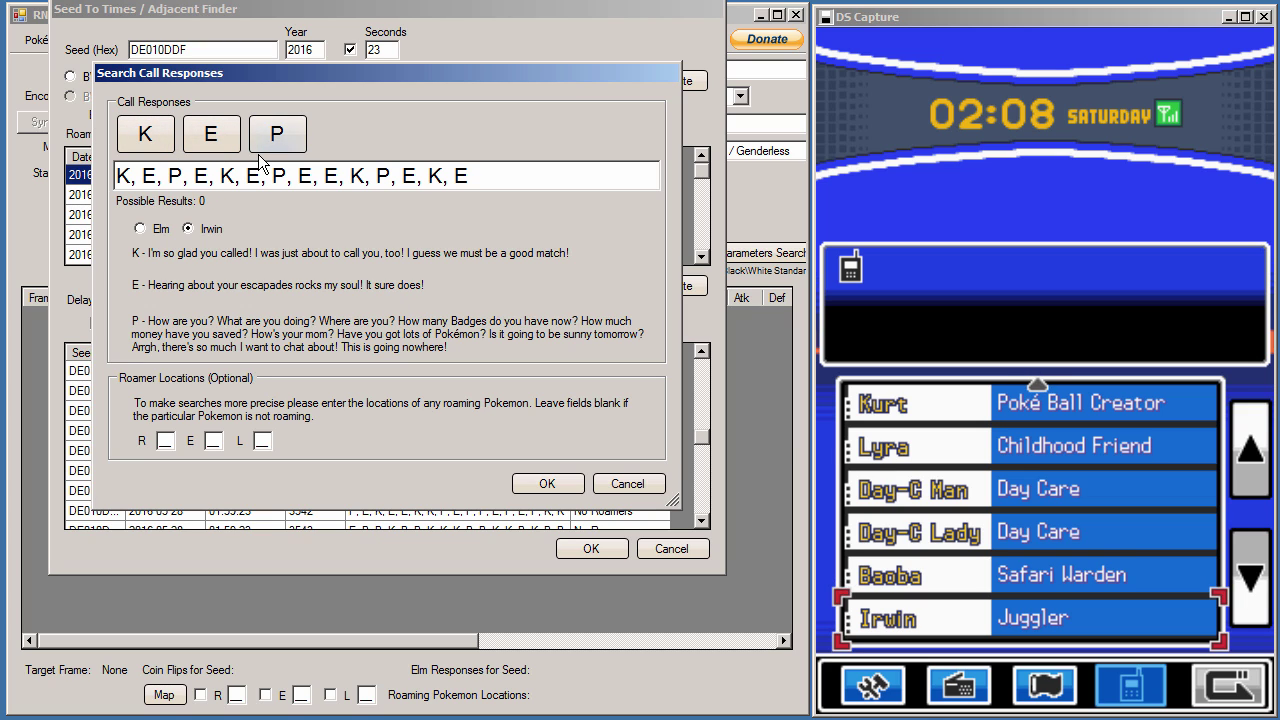
left_click(627, 484)
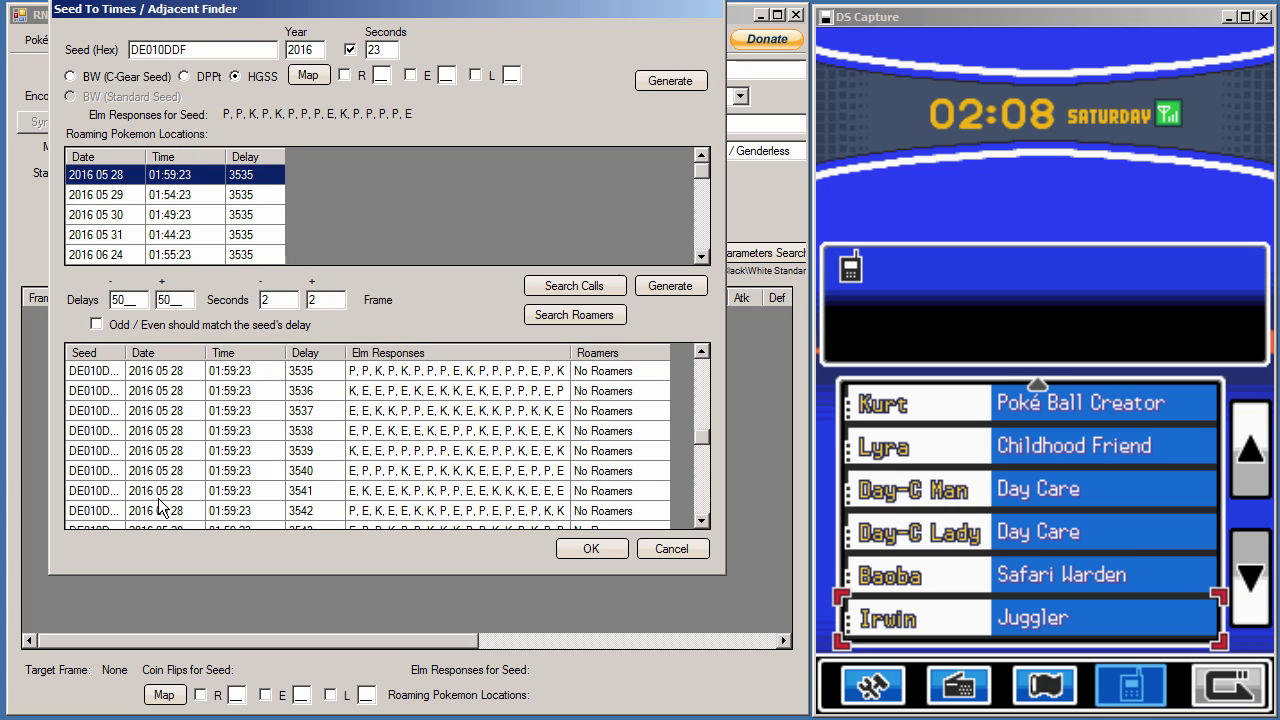
left_click(670, 549)
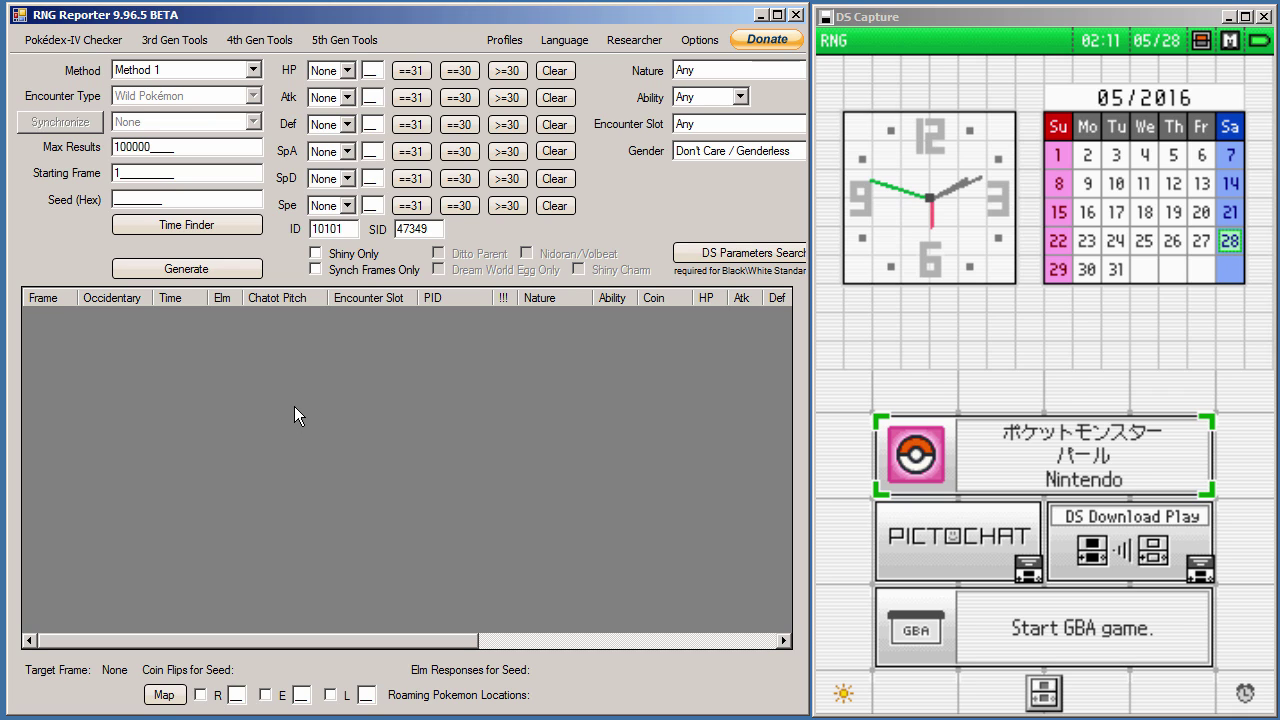
- Open the 4th Generation Time Finder and return to the DS Capture window
left_click(236, 224)
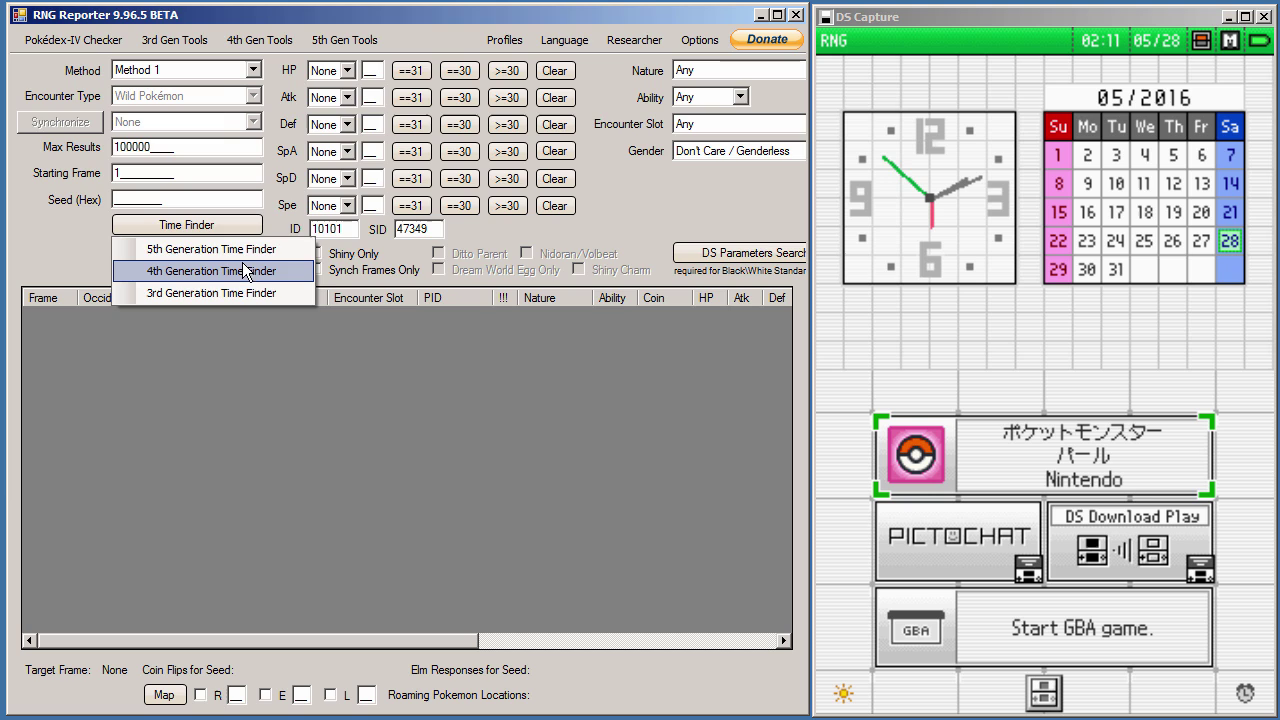
left_click(242, 268)
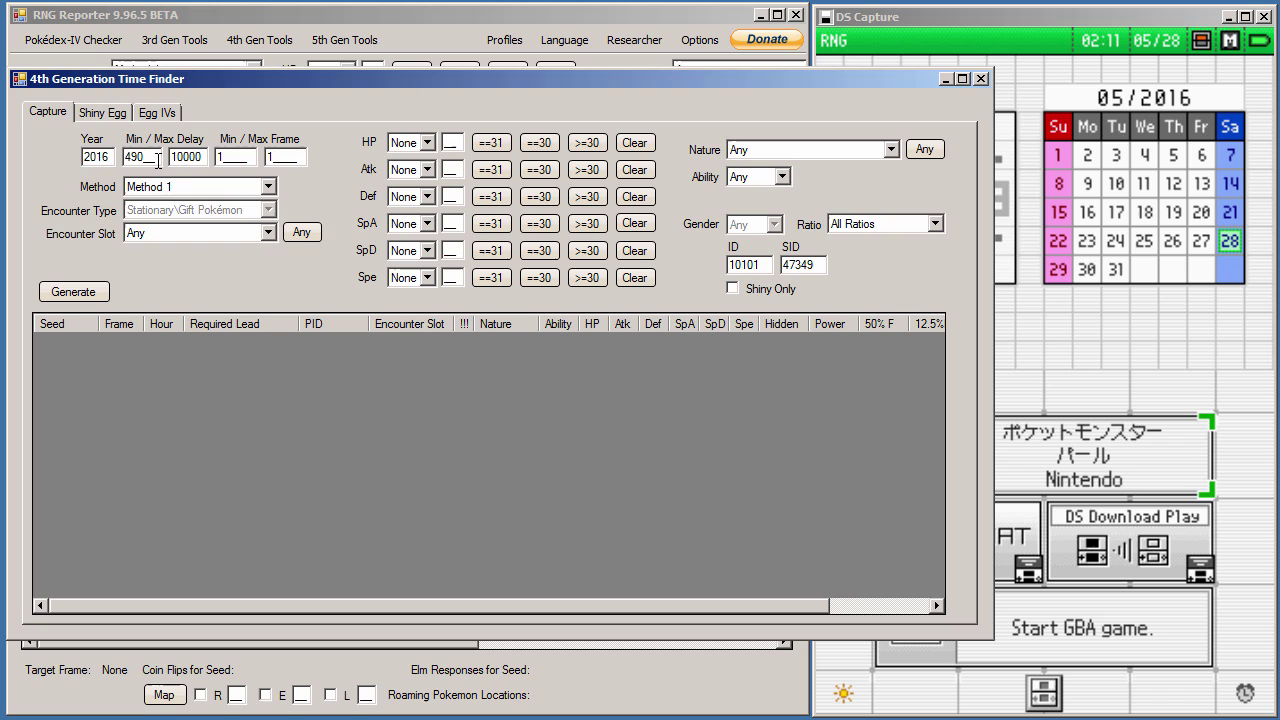
left_click_drag(157, 157, 75, 175)
left_click(1076, 280)
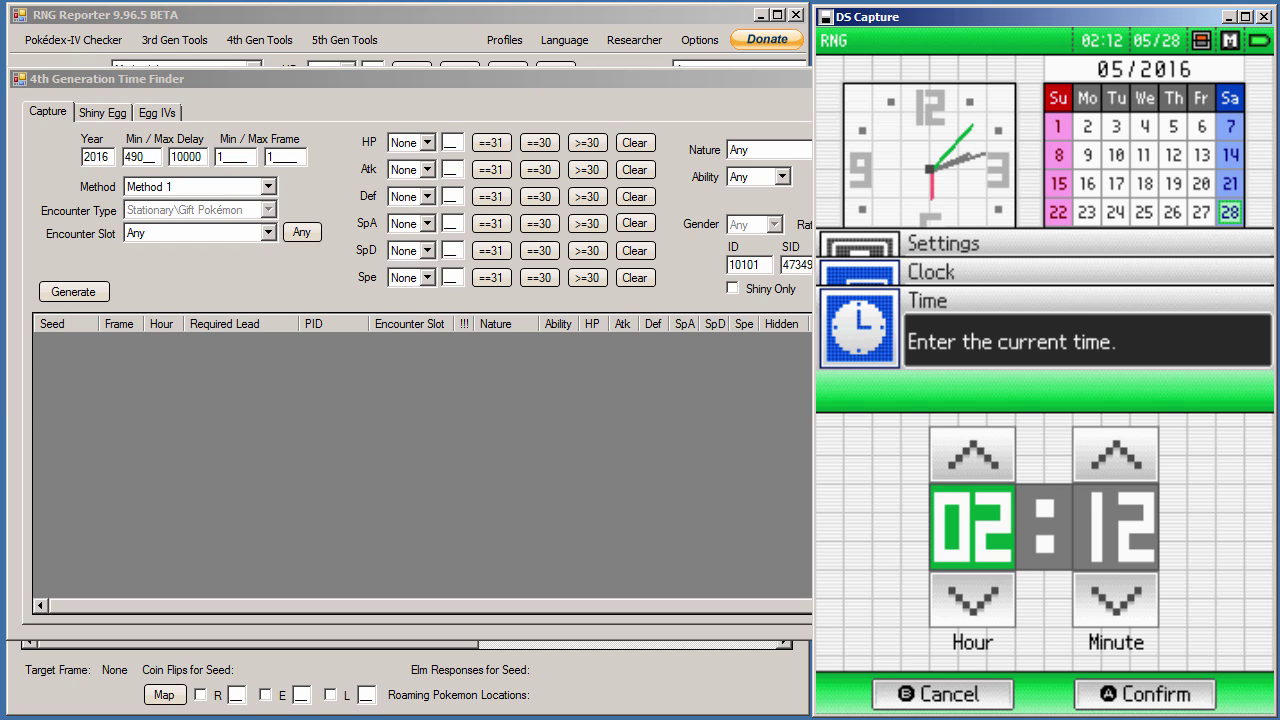
- Switch to EonTimer, show its 4th-generation timer settings, and move the timer window slightly lower
key("alt+Tab")
left_click(624, 140)
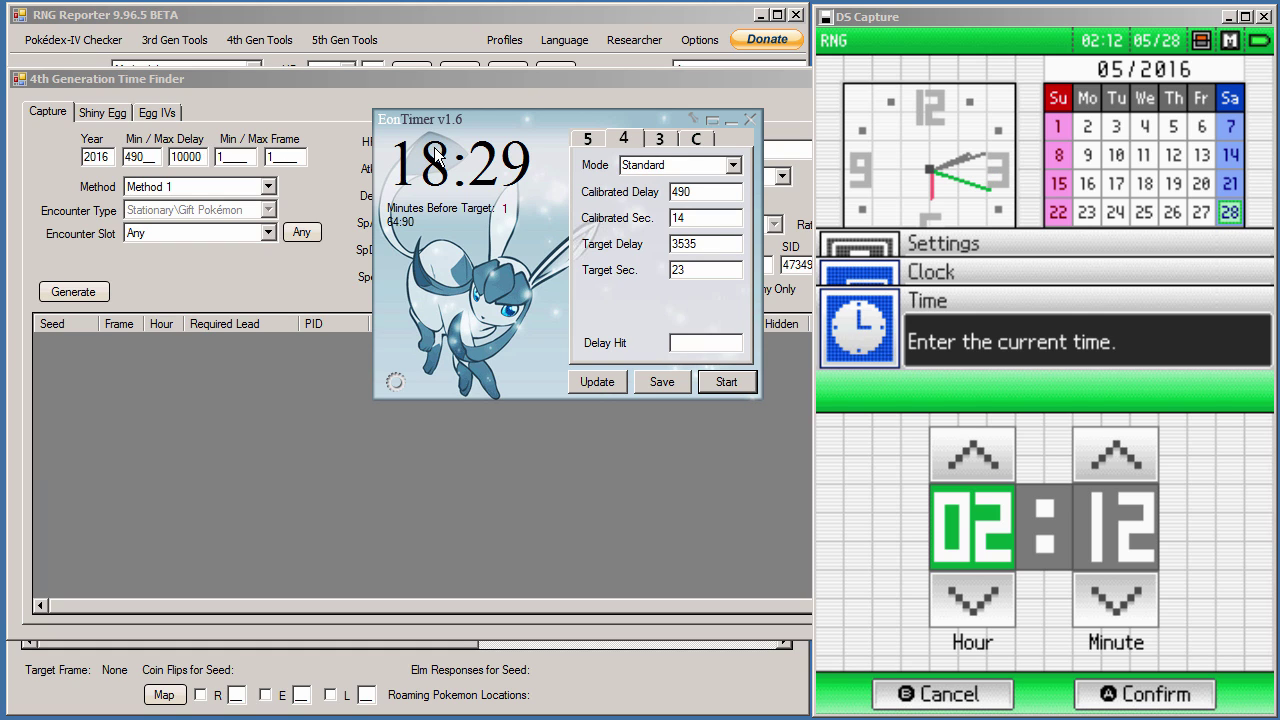
left_click_drag(466, 127, 440, 213)
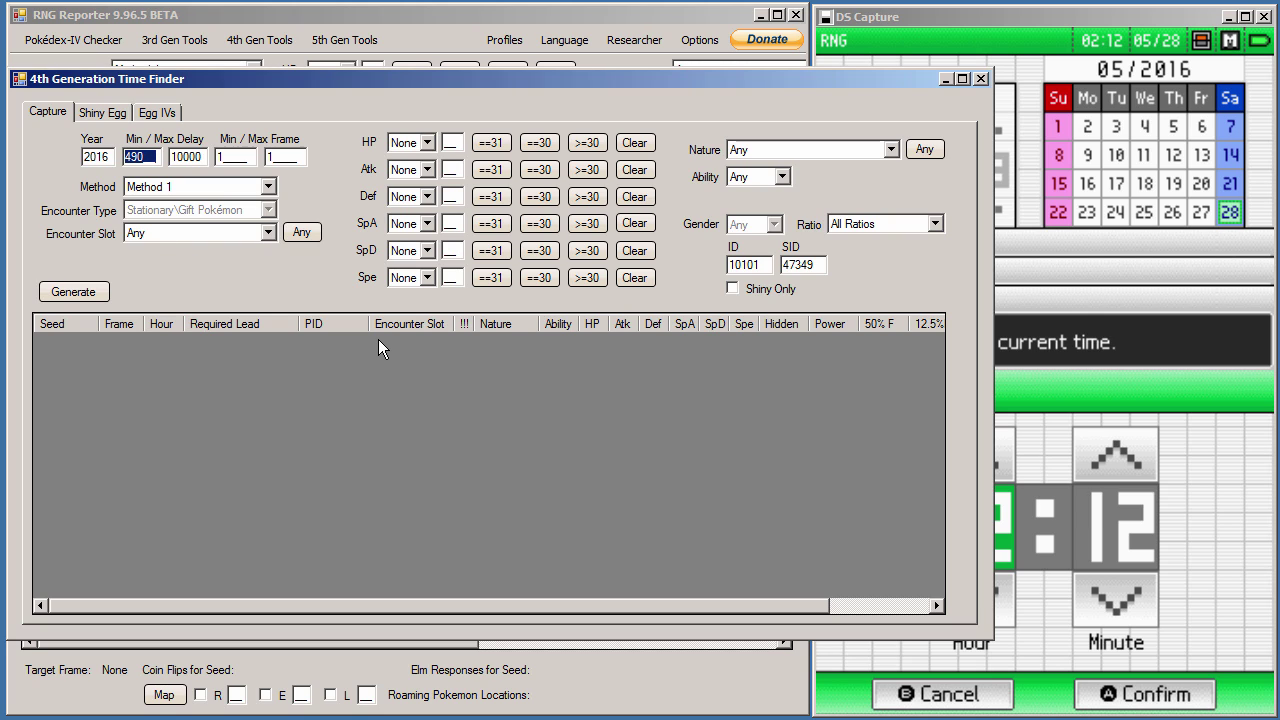
type("600")
key("BackSpace")
key("BackSpace")
key("BackSpace")
type("490")
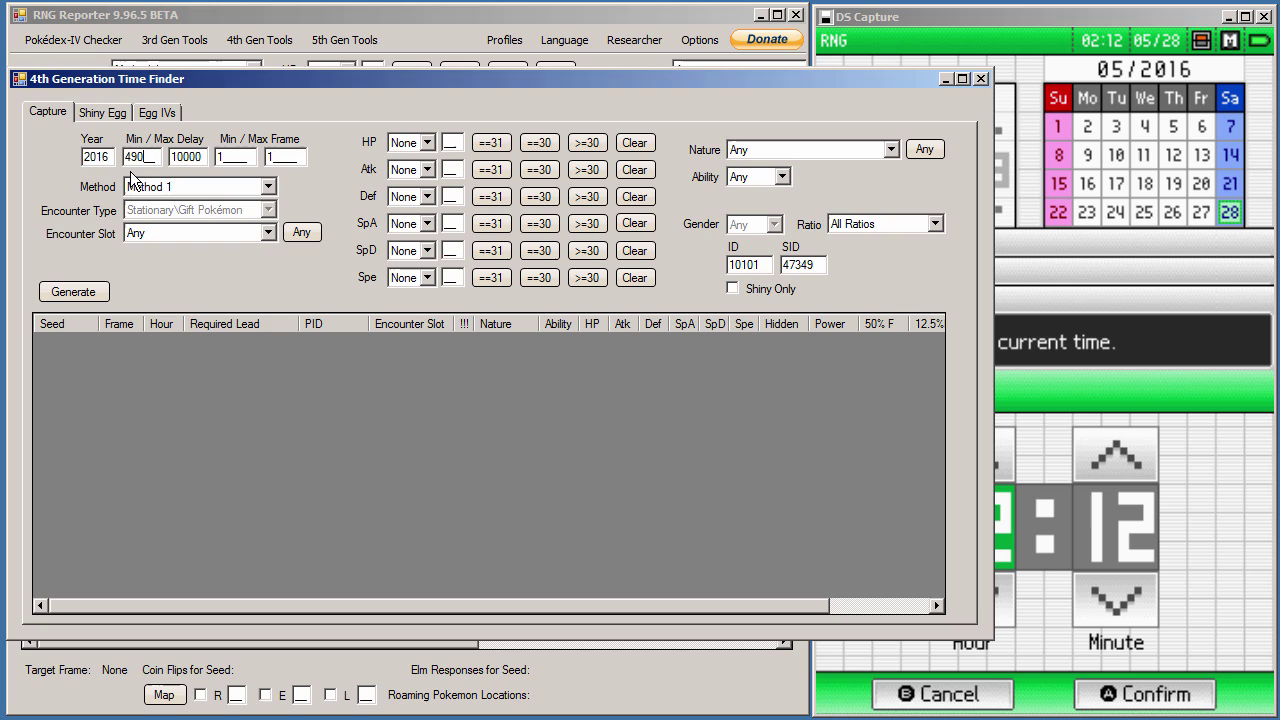
- Set the minimum delay to 600 in the 4th Generation Time Finder
key("BackSpace")
key("BackSpace")
key("BackSpace")
type("600")
key("Tab")
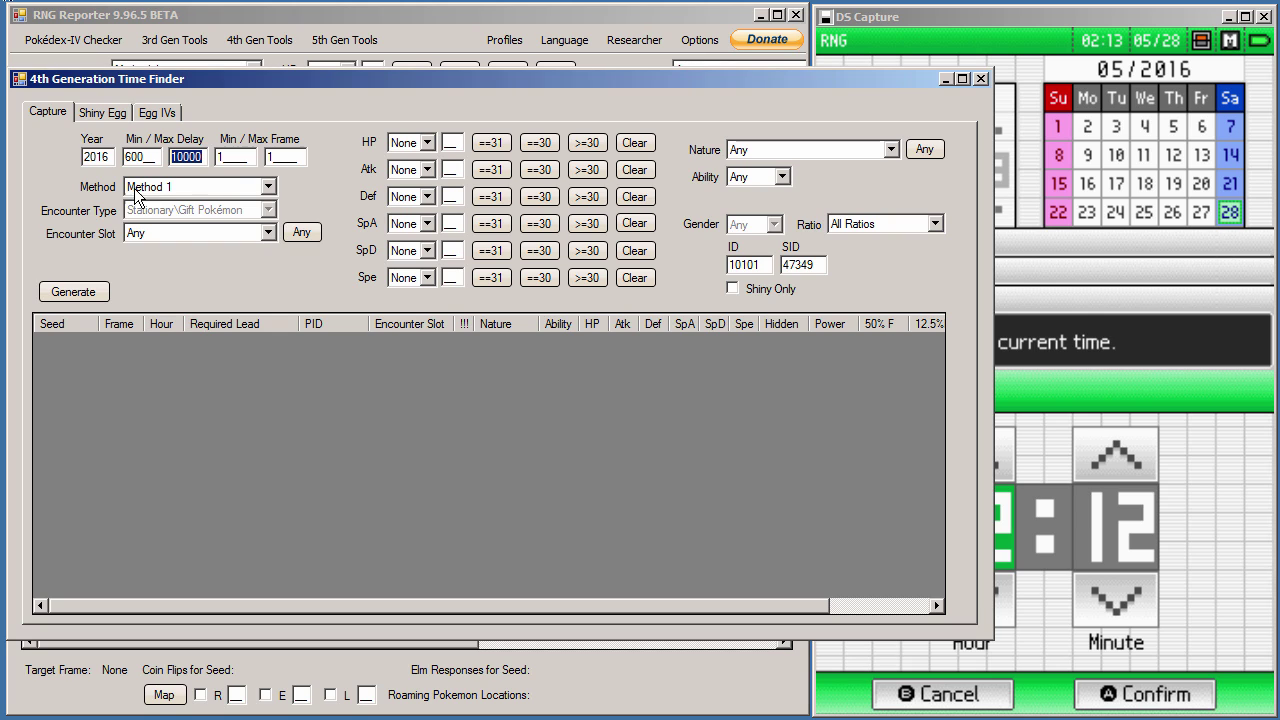
- Set the maximum frame to 100 in the 4th Generation Time Finder
left_click(236, 156)
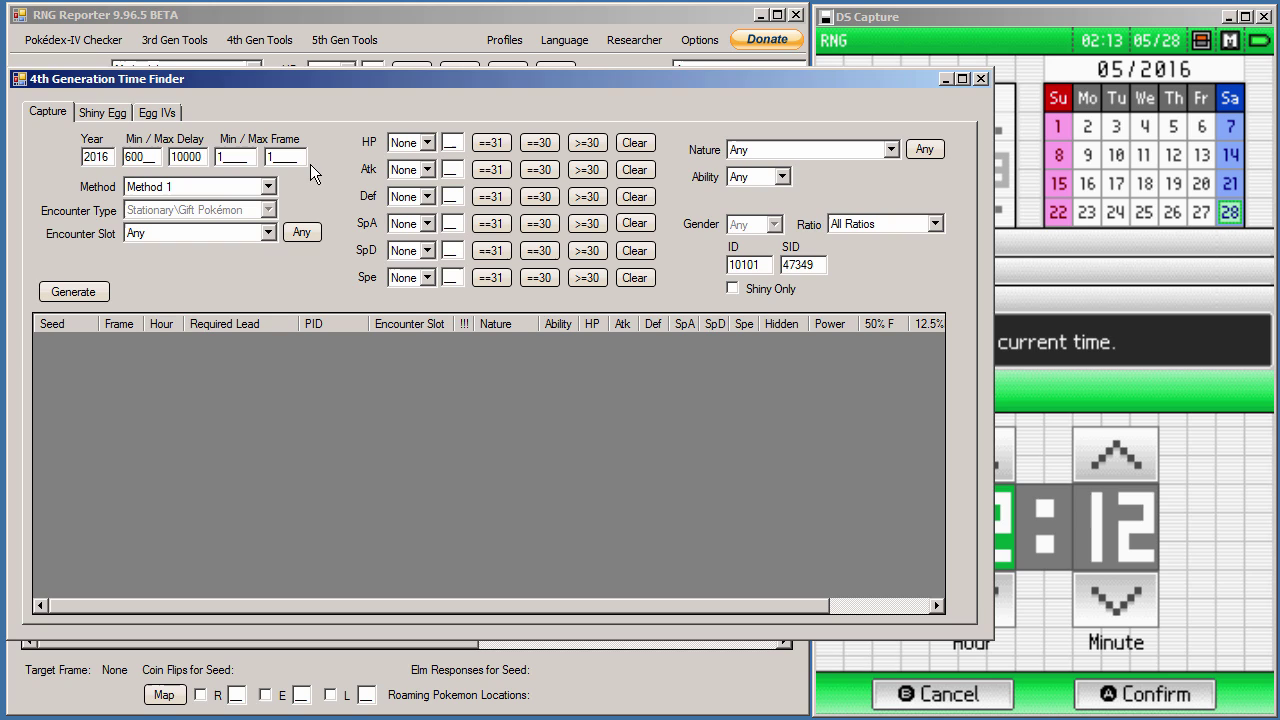
key("Tab")
type("100")
double_click(298, 157)
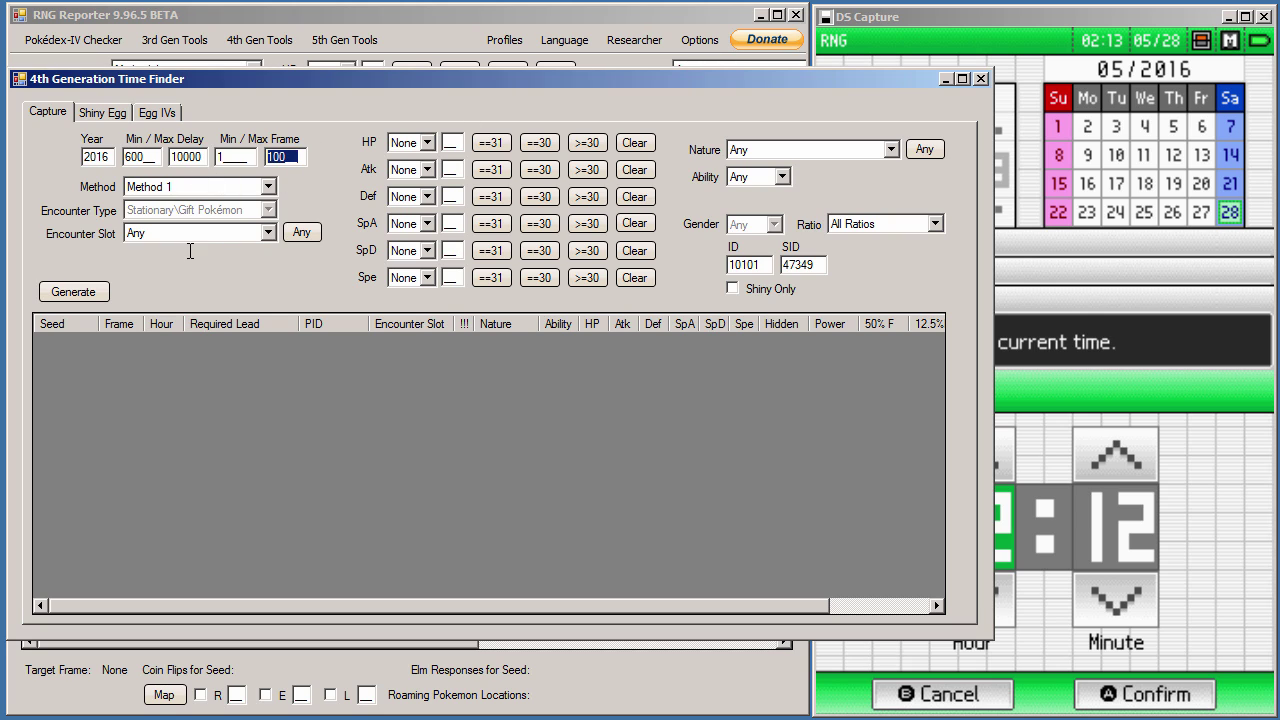
key("End")
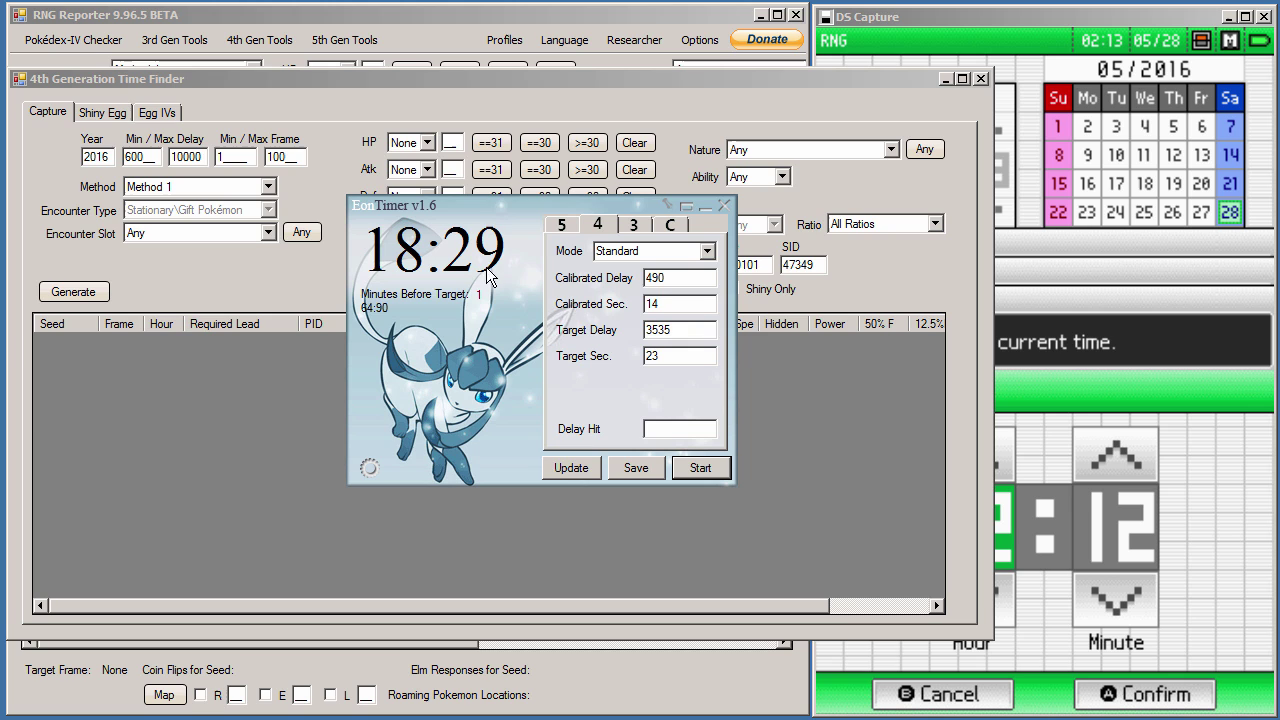
- In EonTimer, keep the 4th-generation timer in Standard mode and set the calibrated delay to 600
left_click_drag(494, 195, 474, 91)
left_click_drag(310, 63, 326, 107)
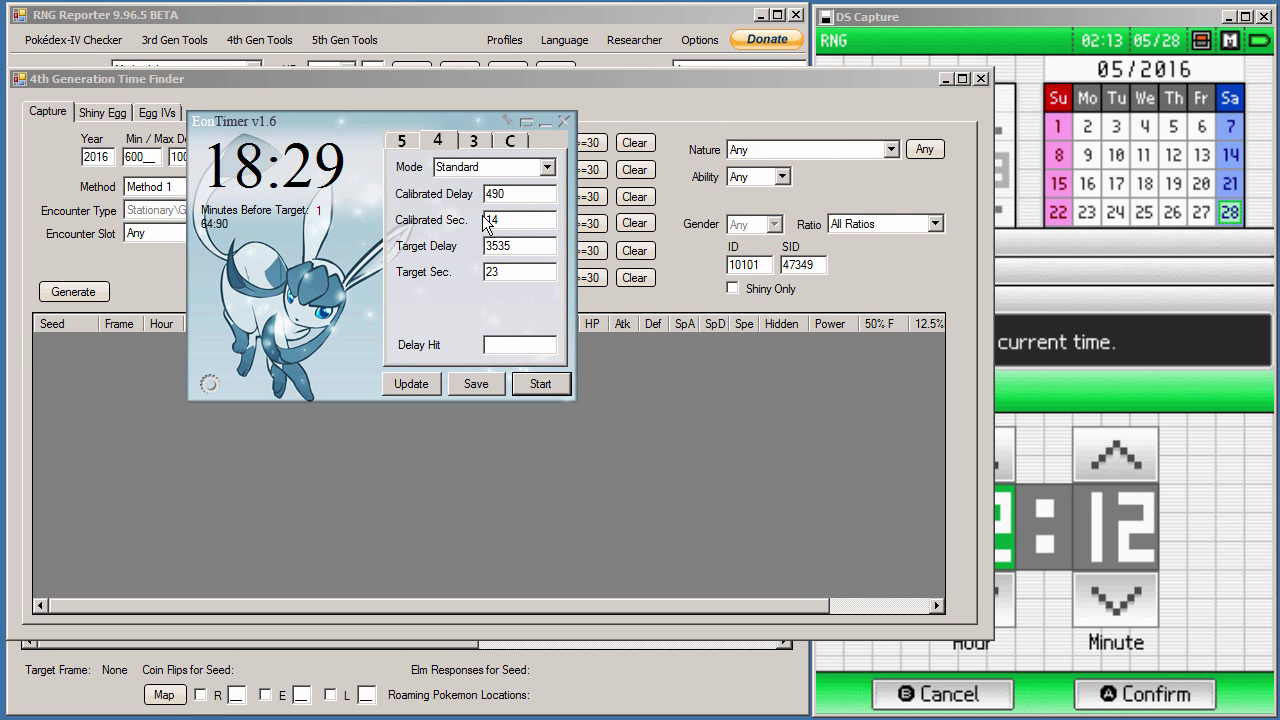
left_click(413, 145)
left_click(437, 141)
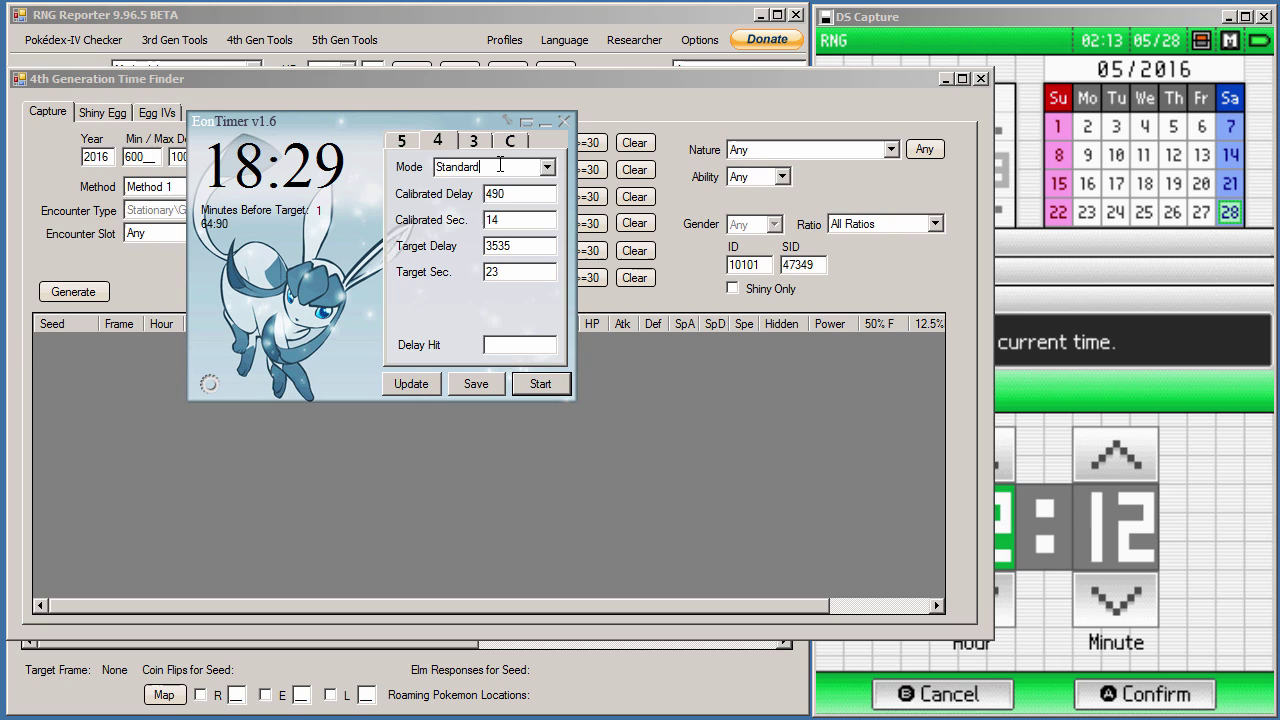
left_click(547, 167)
left_click(548, 188)
double_click(495, 194)
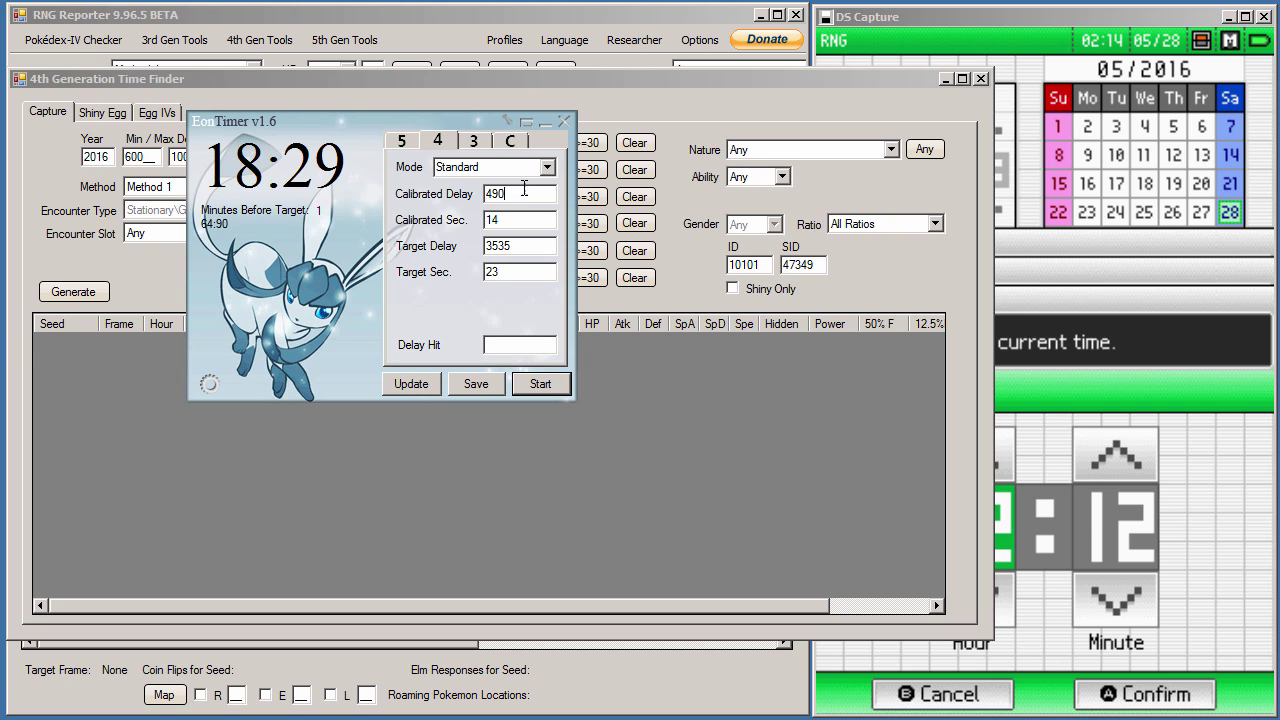
double_click(495, 194)
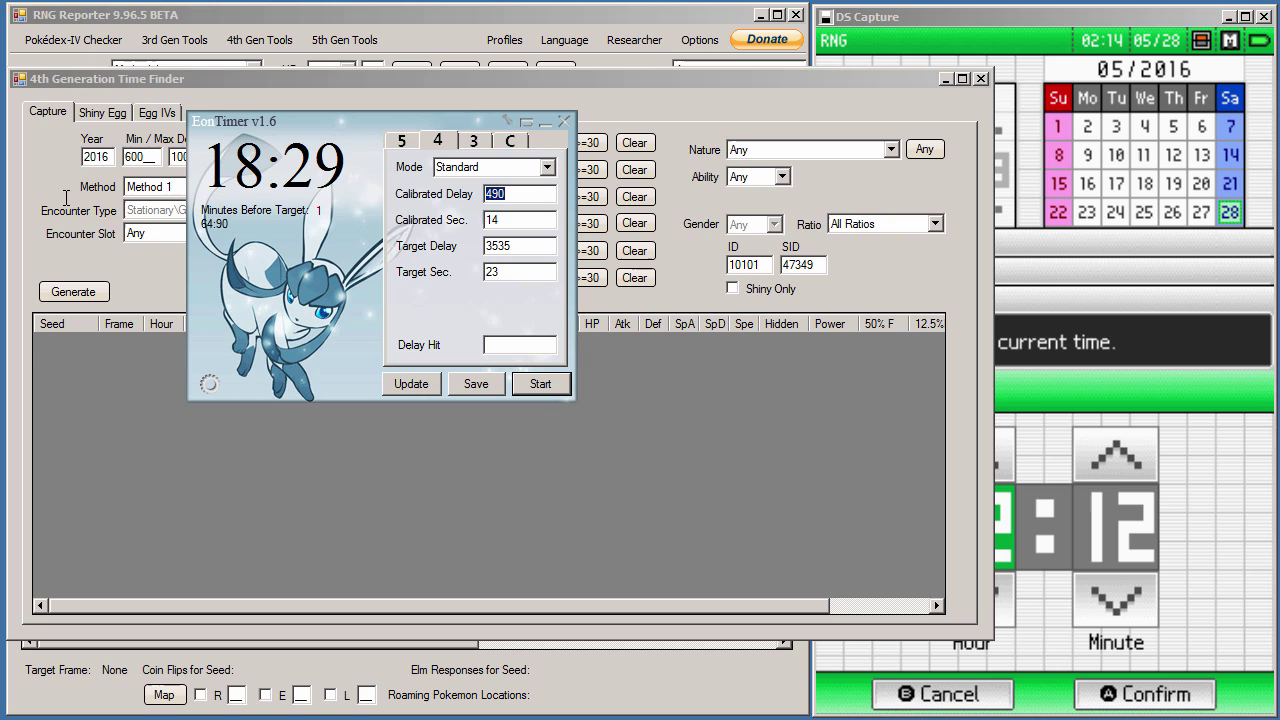
type("600")
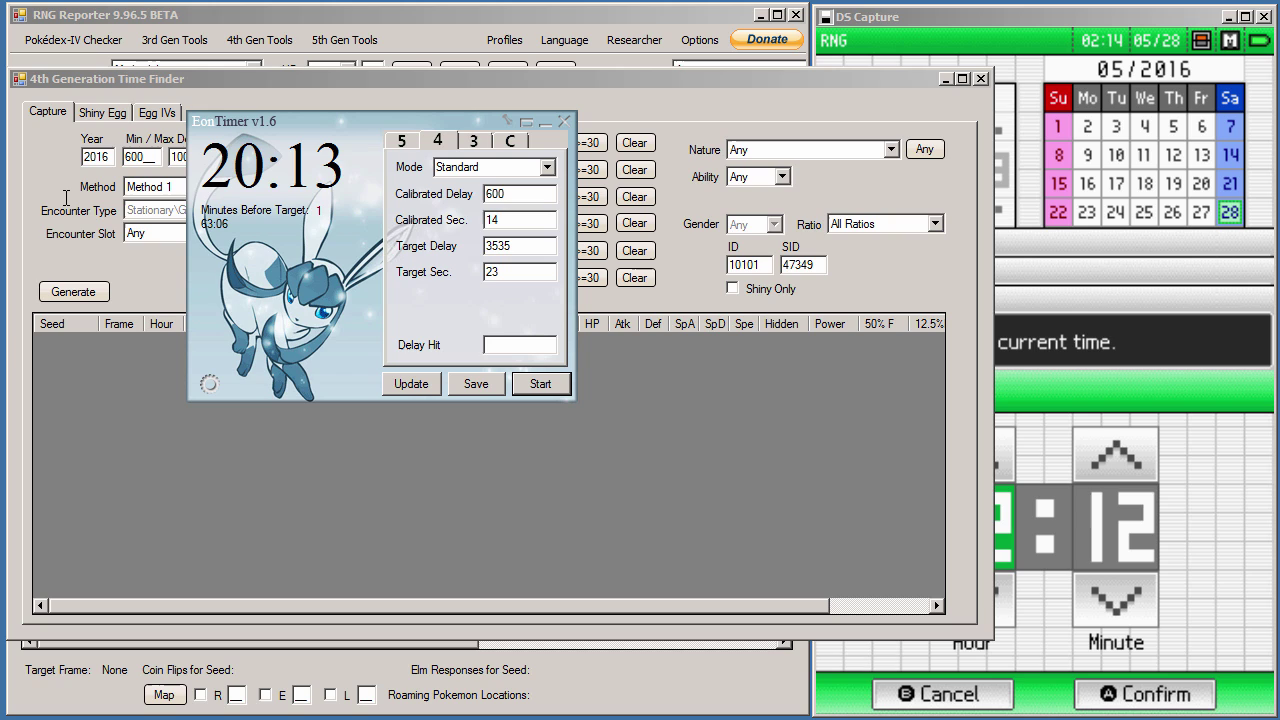
double_click(518, 220)
double_click(545, 247)
left_click(418, 515)
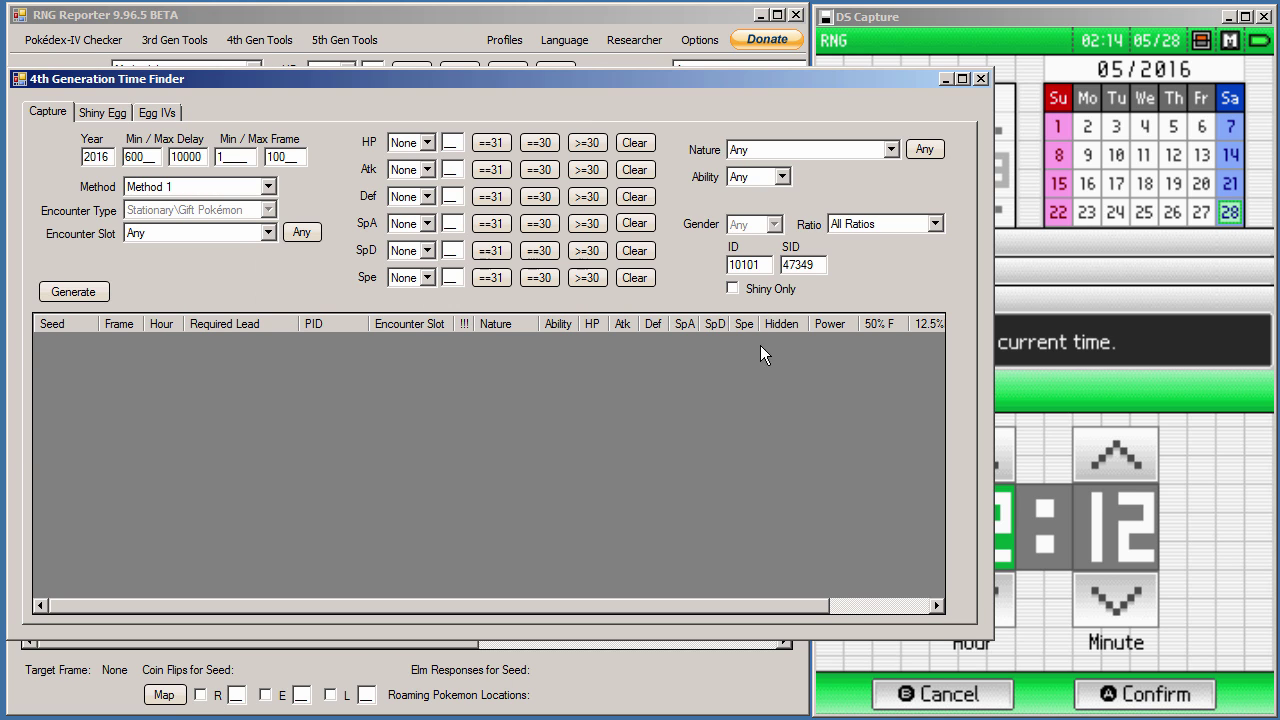
left_click(290, 51)
left_click(288, 46)
left_click(634, 590)
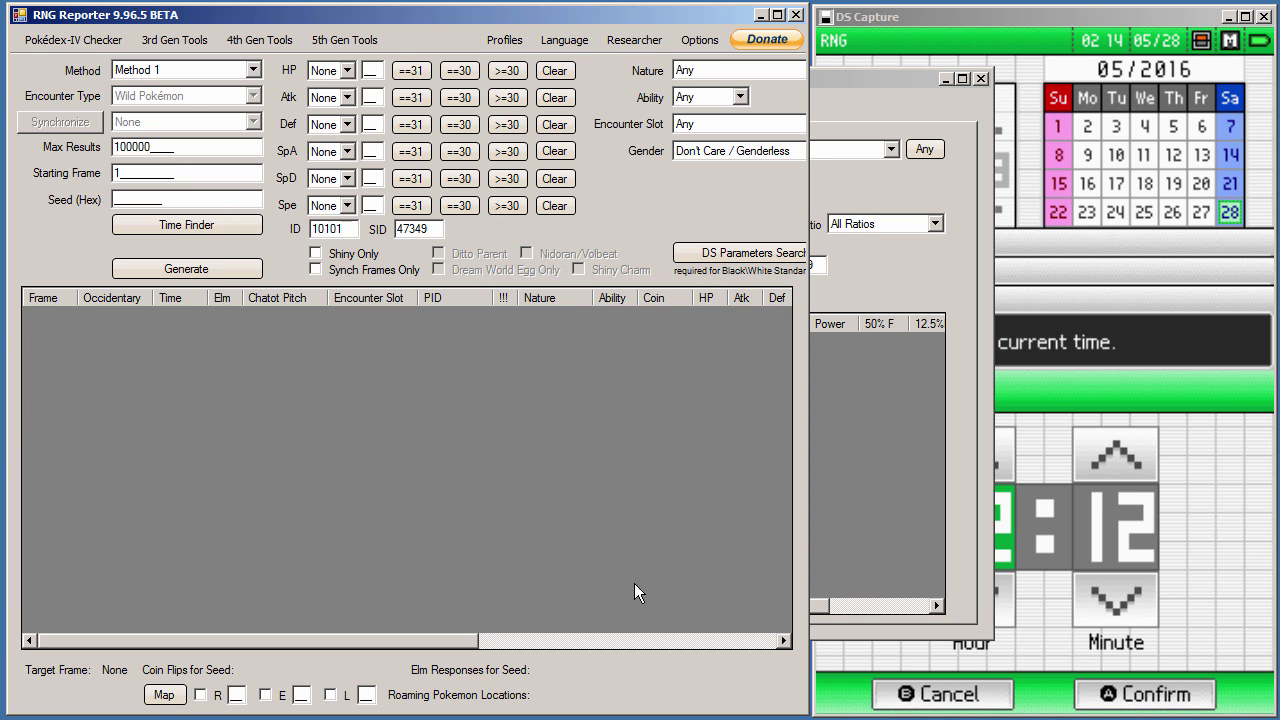
left_click(814, 515)
left_click(1152, 517)
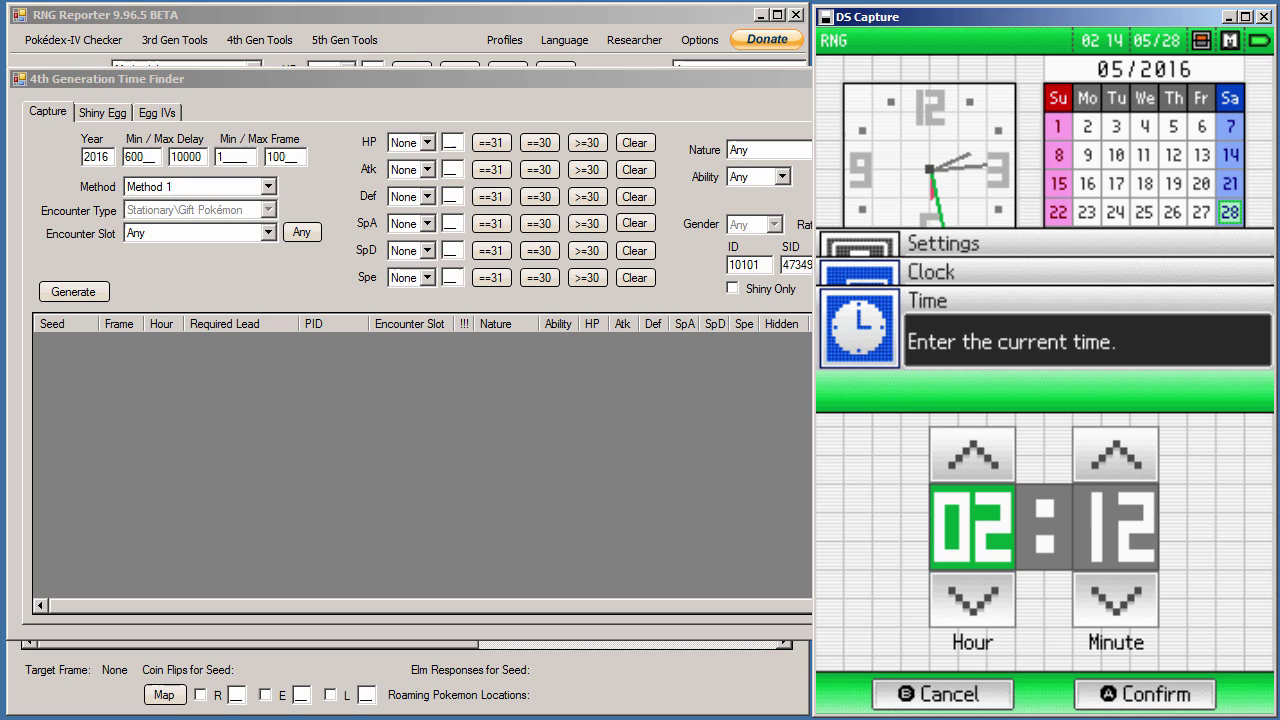
- Switch to EonTimer and set the target delay to 2000, keeping the target second at 23
key("alt+Tab")
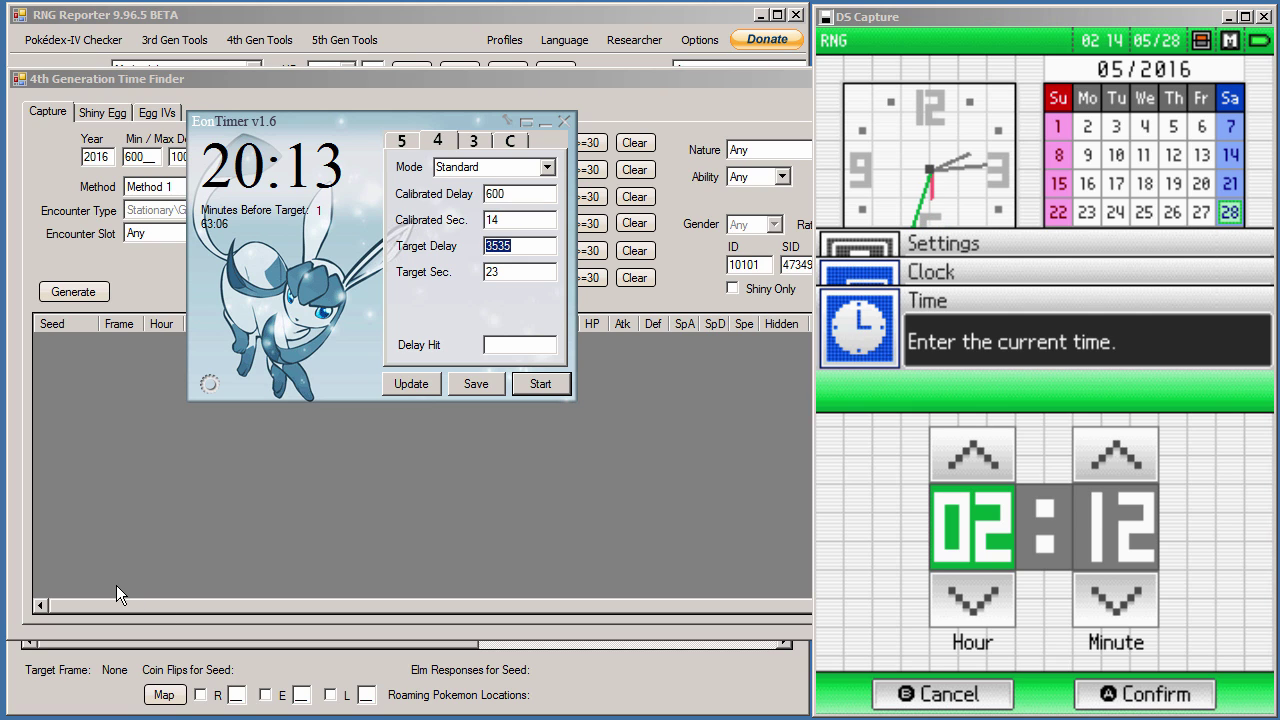
type("1")
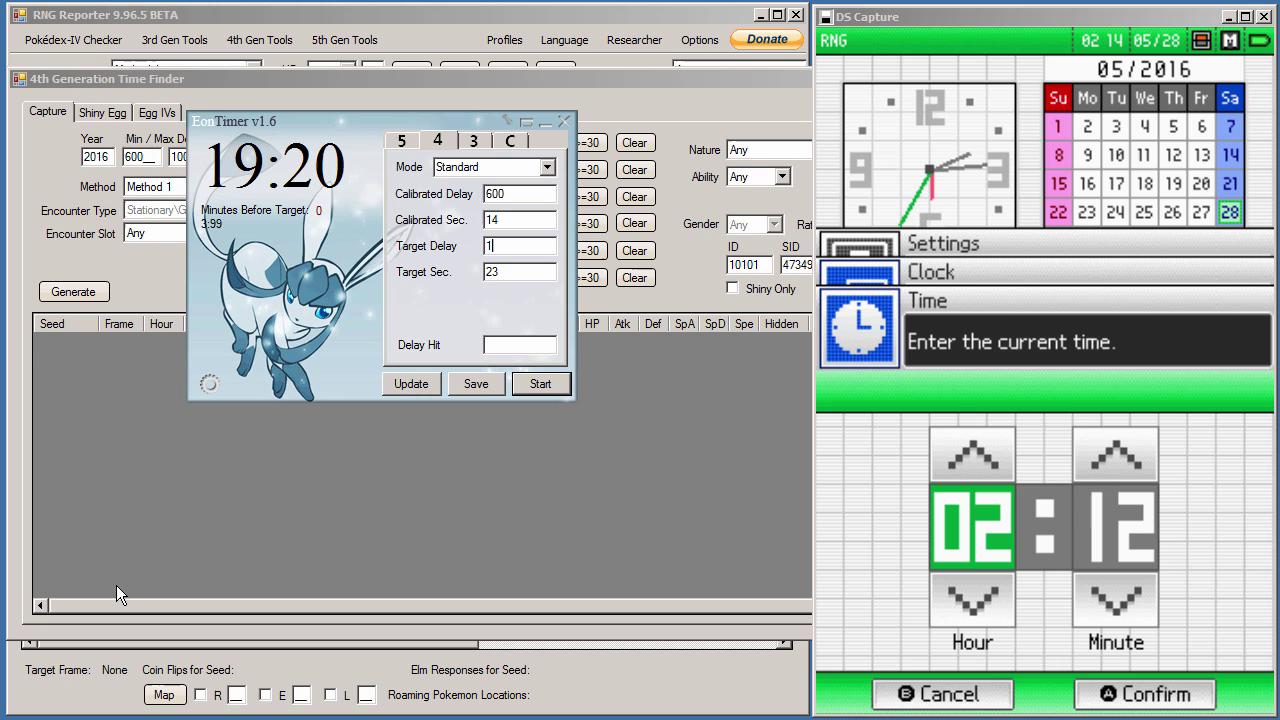
key("BackSpace")
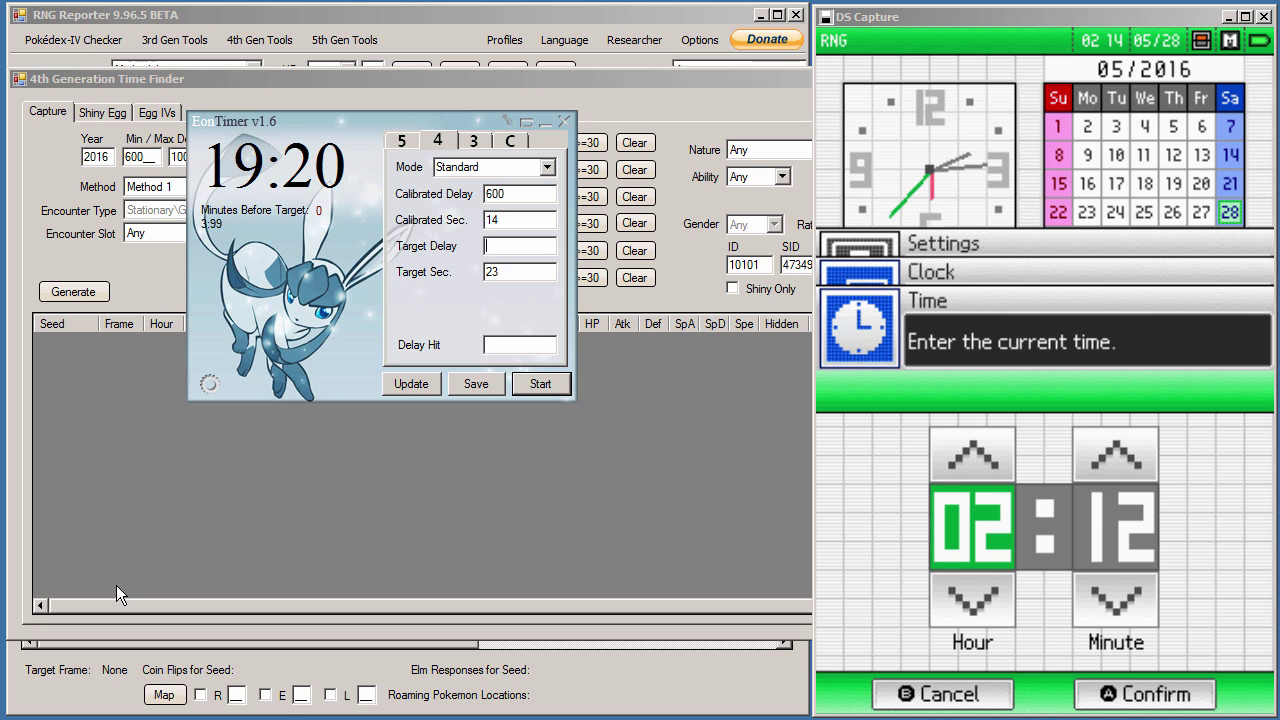
type("2000")
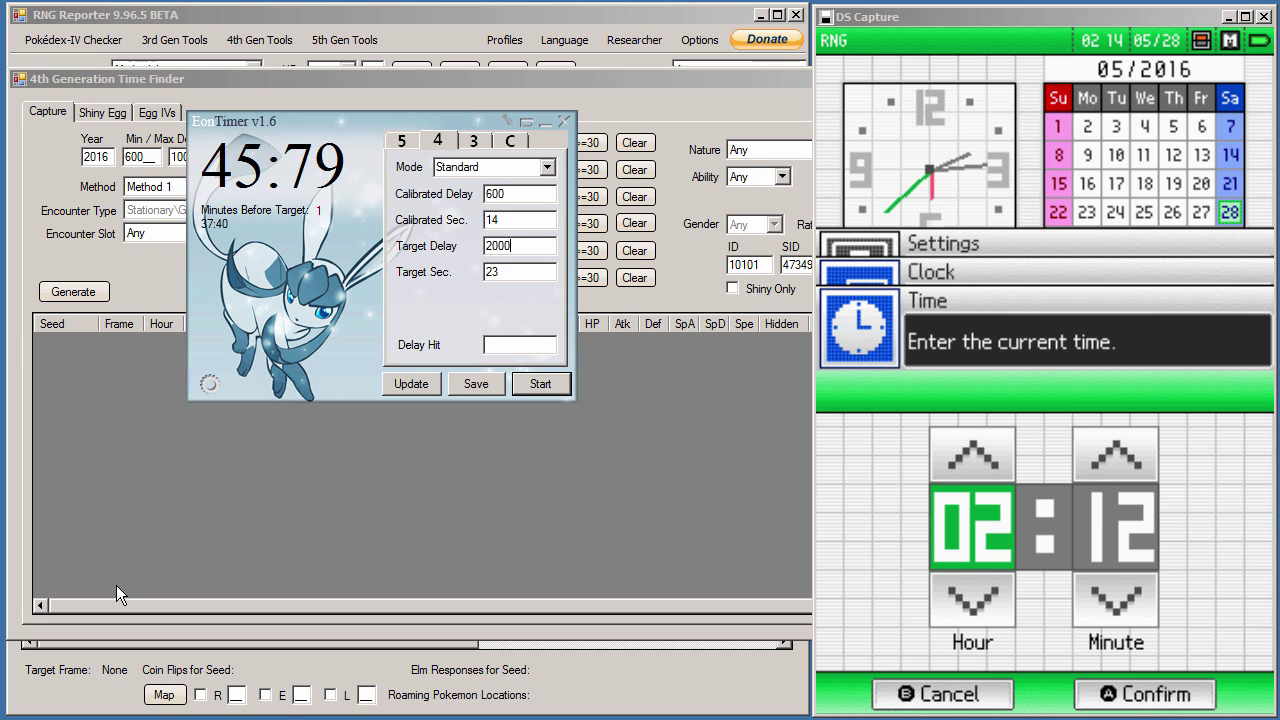
double_click(492, 276)
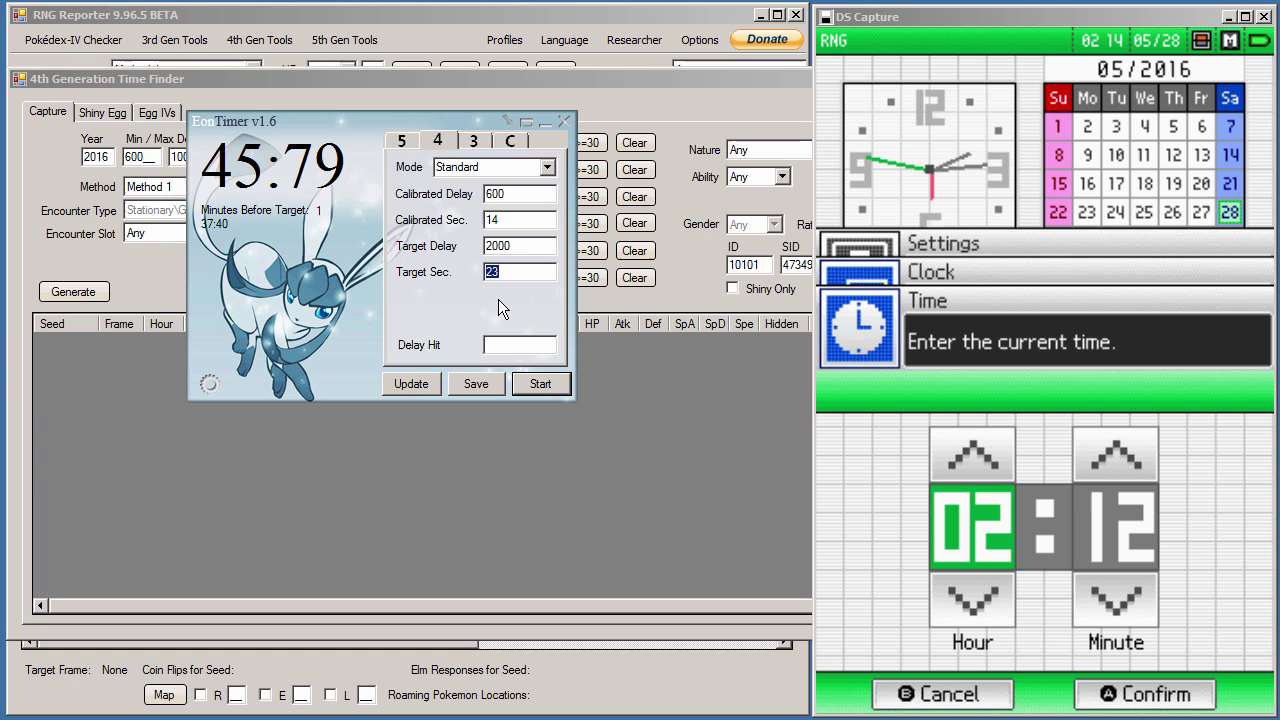
key("End")
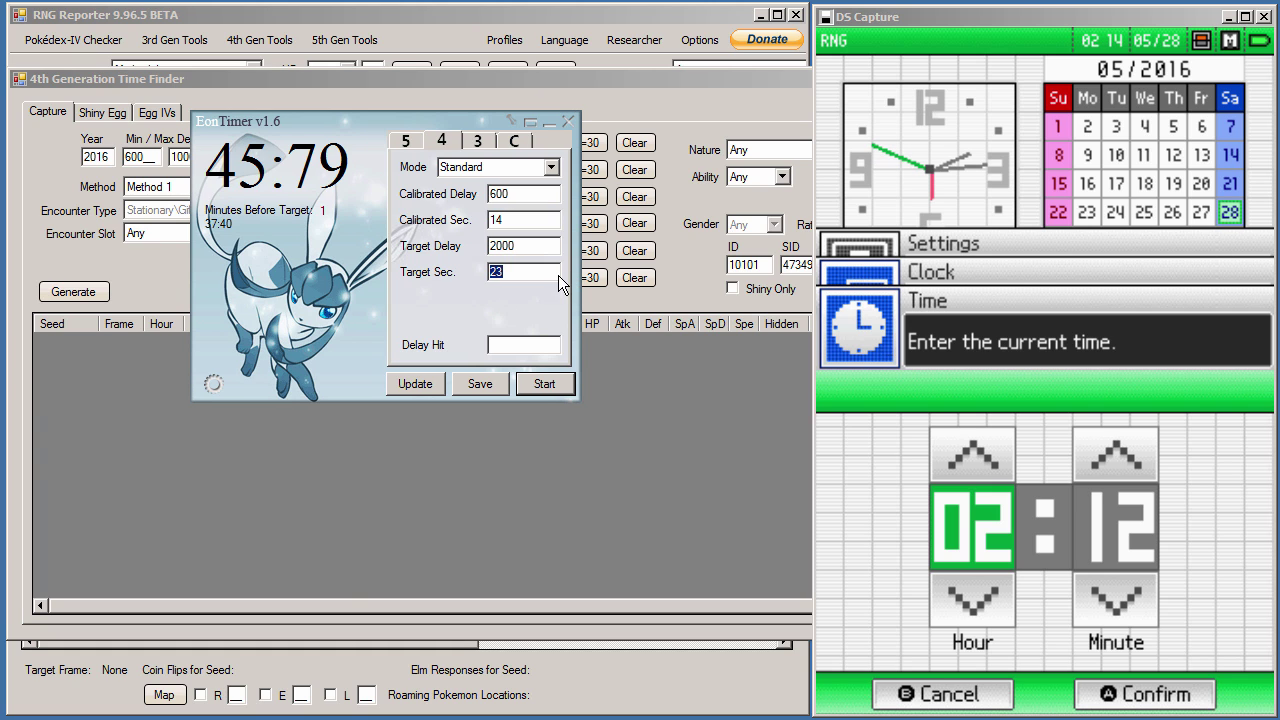
- Start the EonTimer countdown, cancel that first run, and start the countdown again for the game launch
left_click(566, 383)
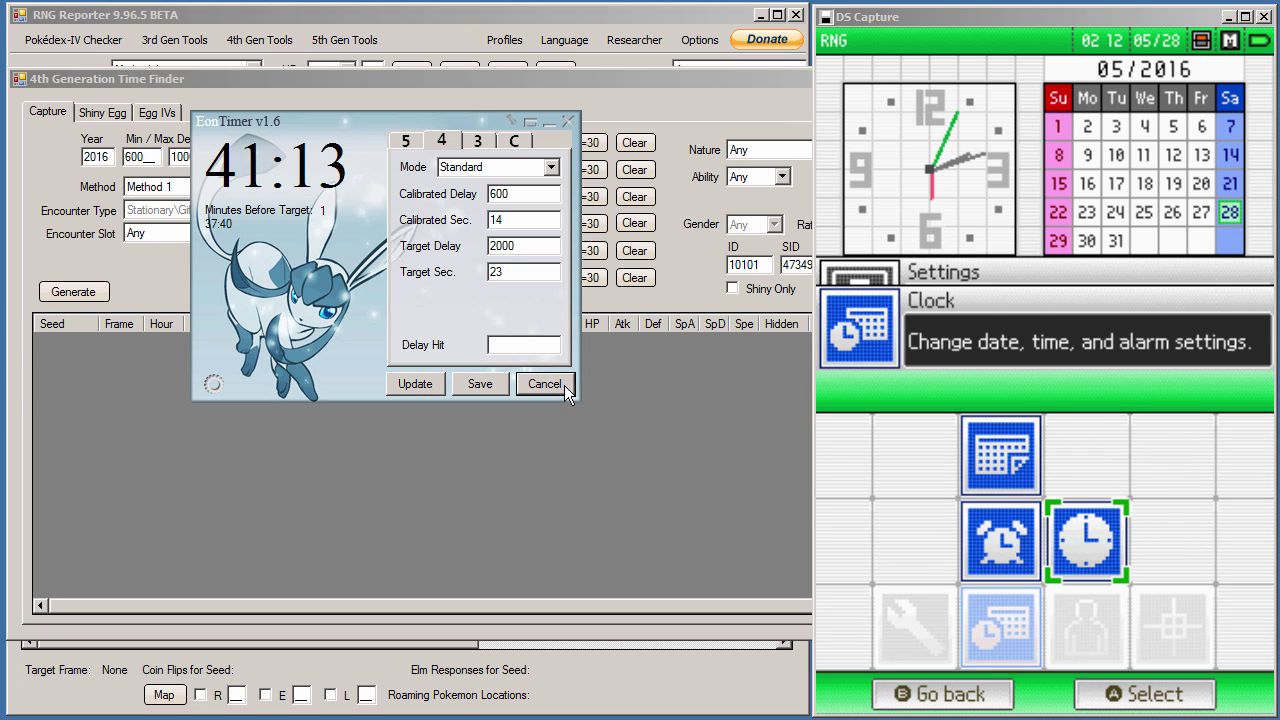
left_click(564, 385)
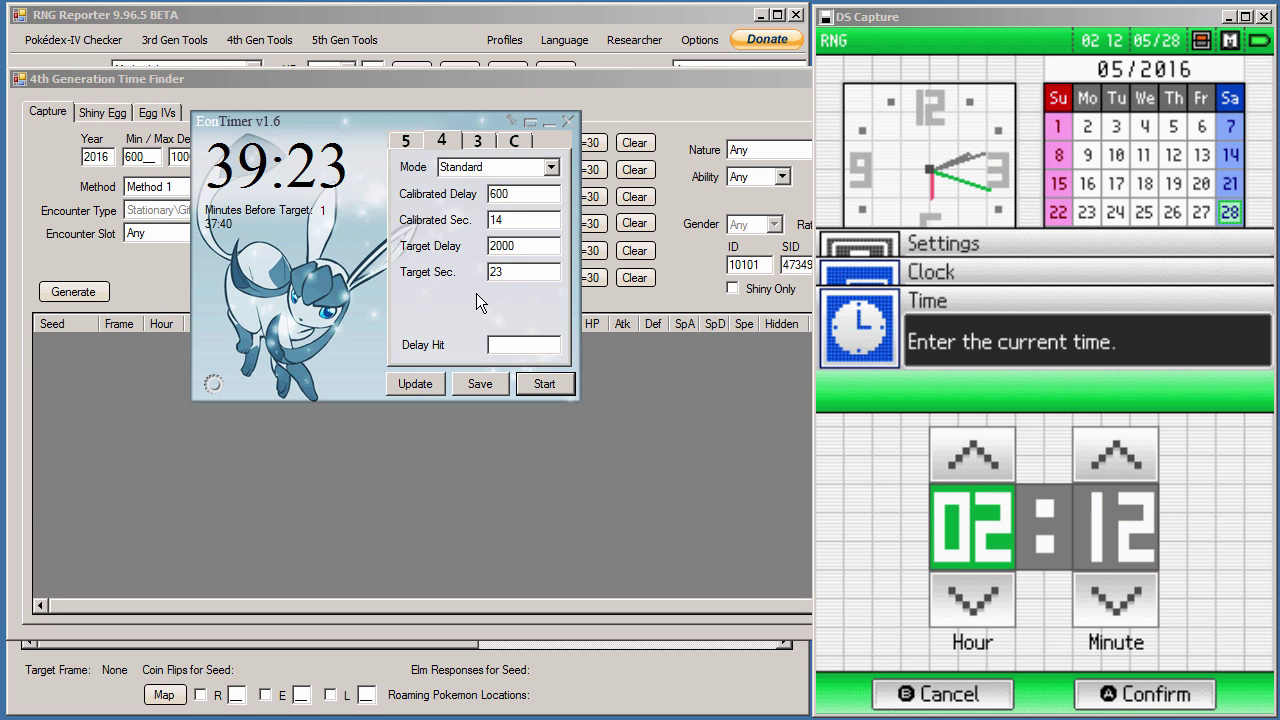
left_click(560, 381)
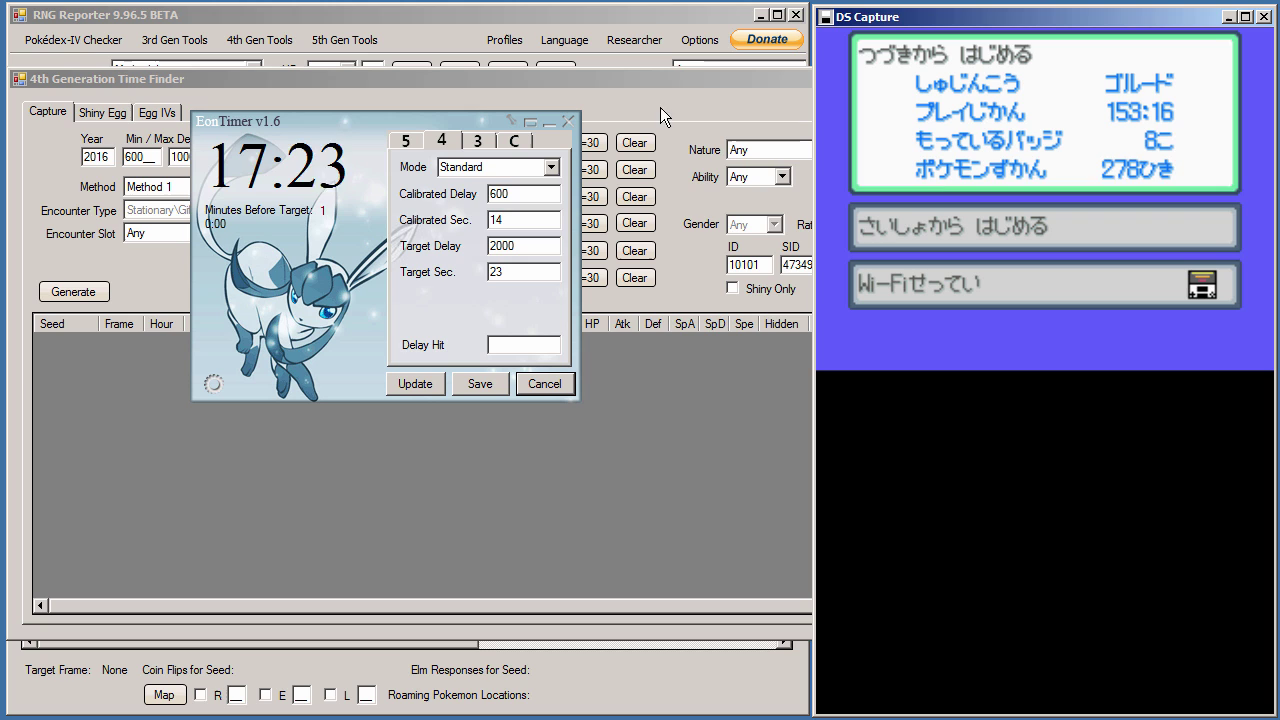
left_click(268, 160)
left_click(966, 111)
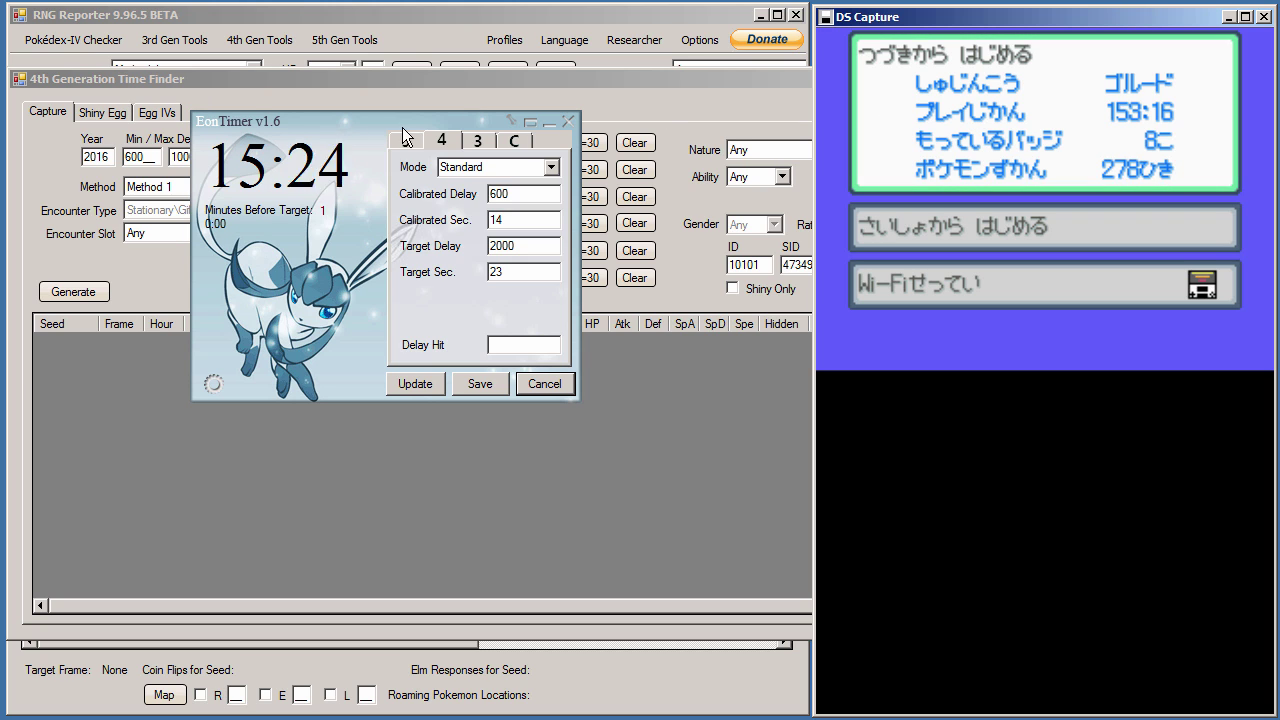